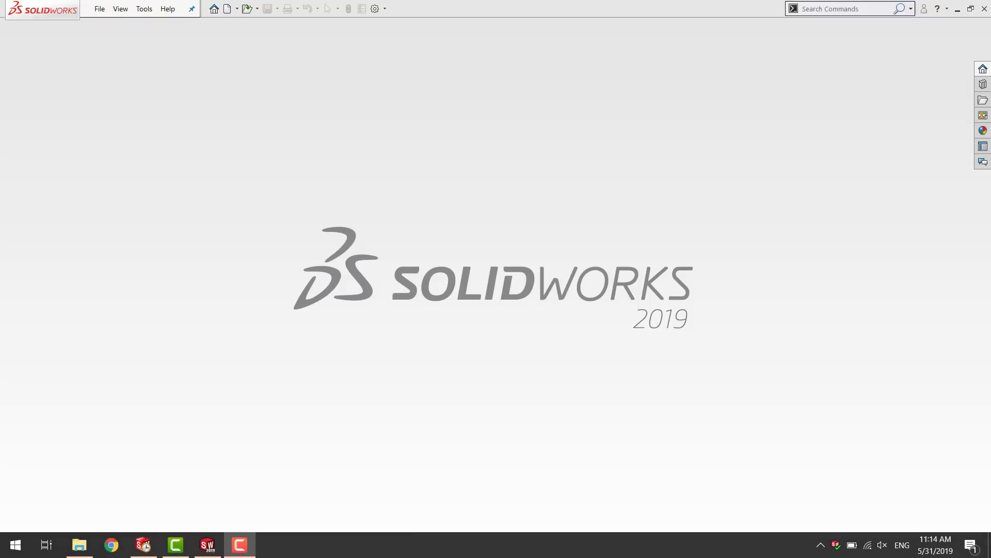
# - Preview the Create Drawings task settings in Task Scheduler, then cancel without creating a task
pyautogui.click(209, 552)
pyautogui.click(143, 544)
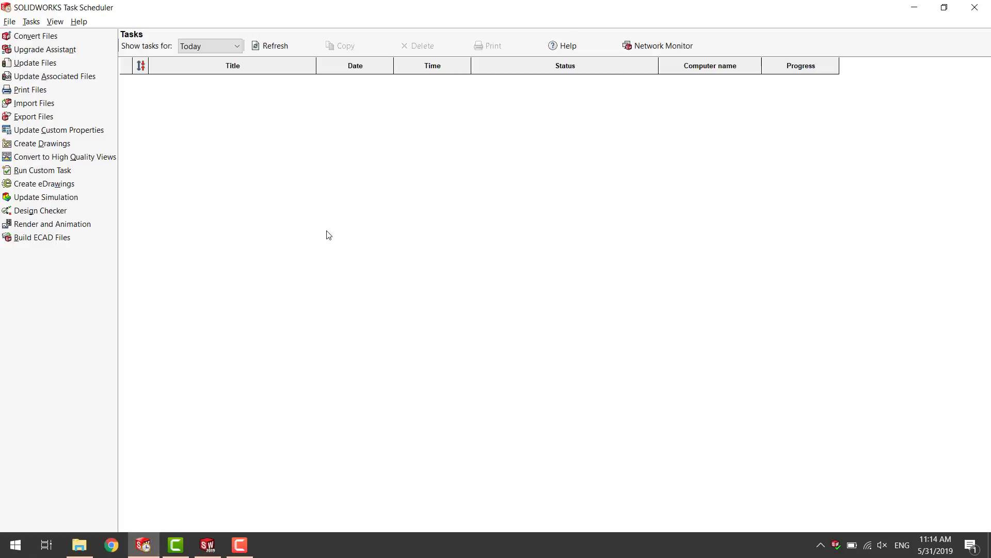
pyautogui.click(36, 145)
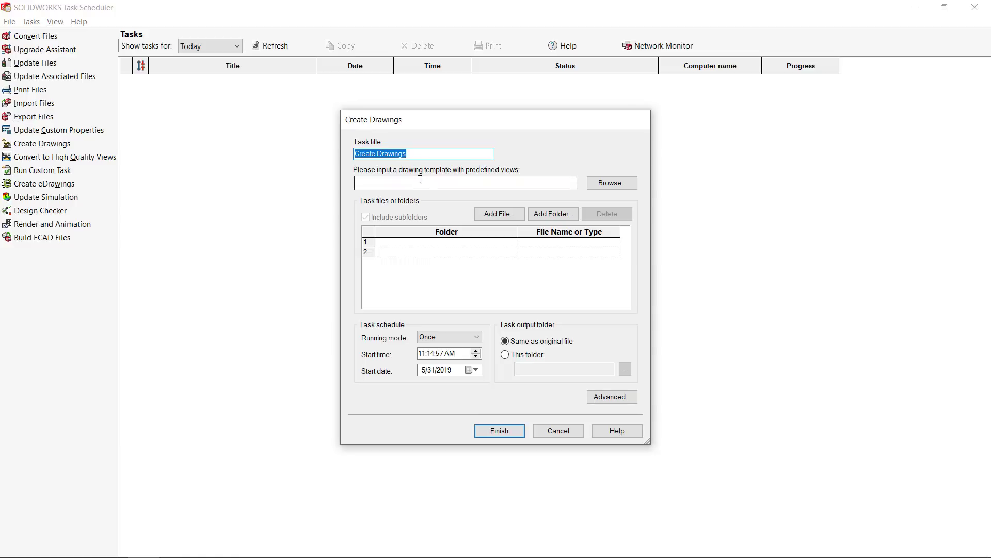
pyautogui.click(556, 437)
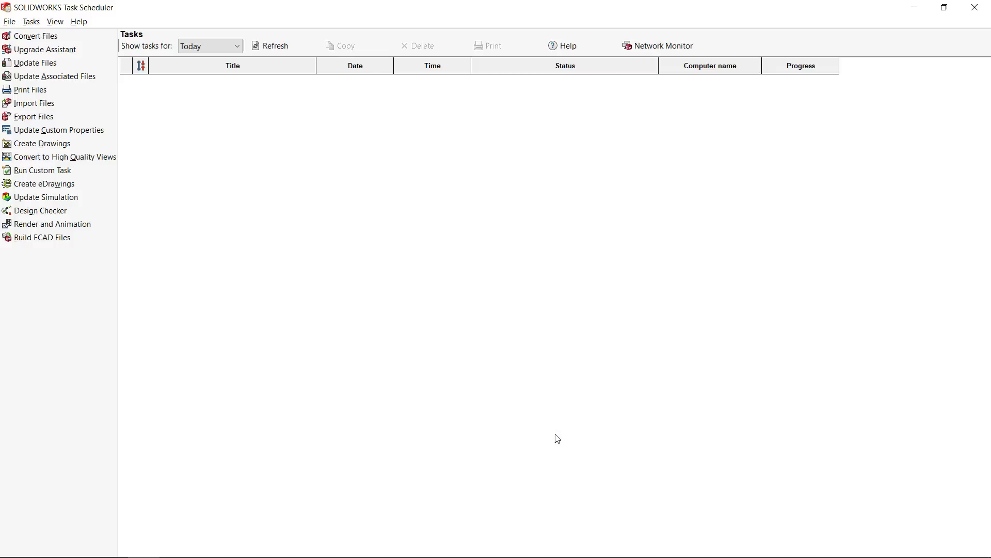
# - Back in SOLIDWORKS, create a new document from the Drawing template
pyautogui.moveTo(467, 556)
pyautogui.click(208, 546)
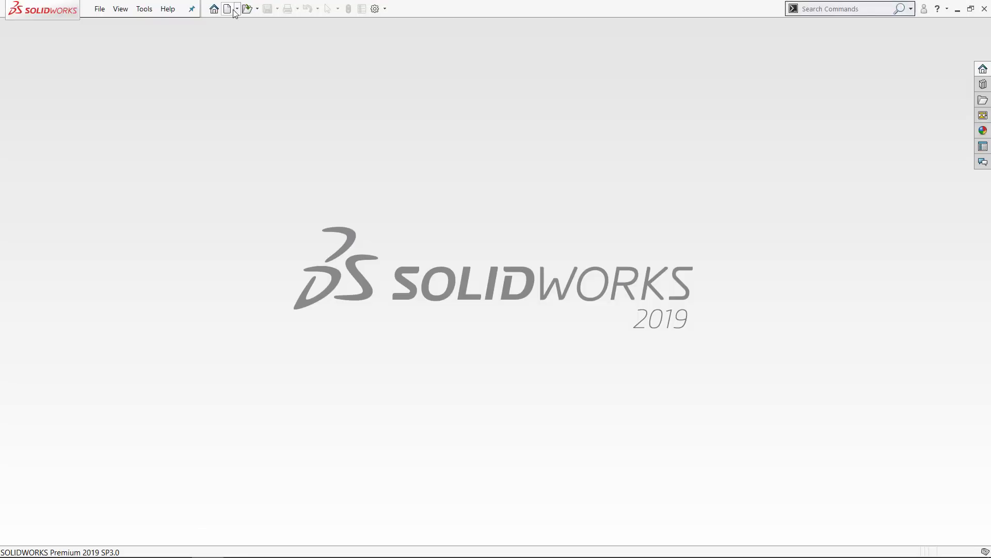
pyautogui.click(227, 9)
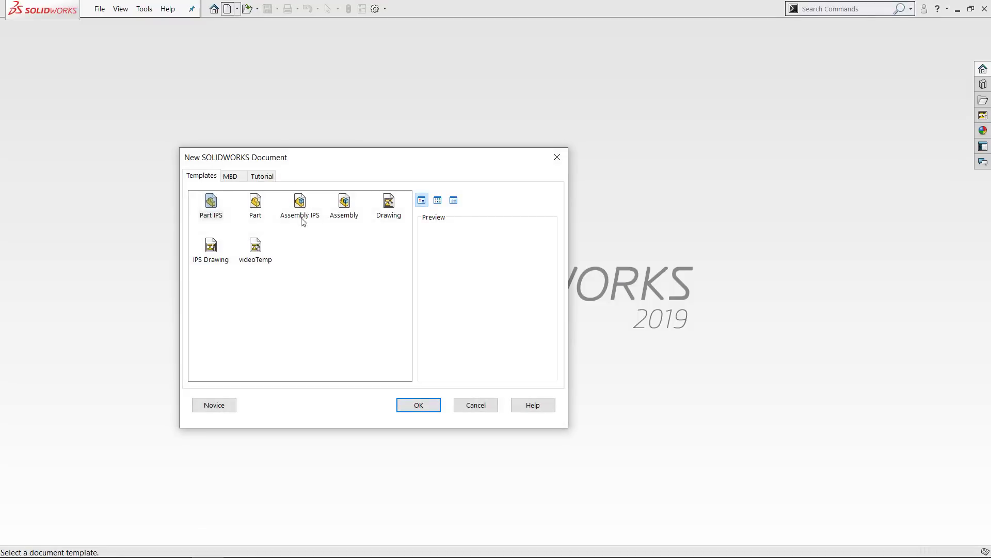
pyautogui.click(388, 204)
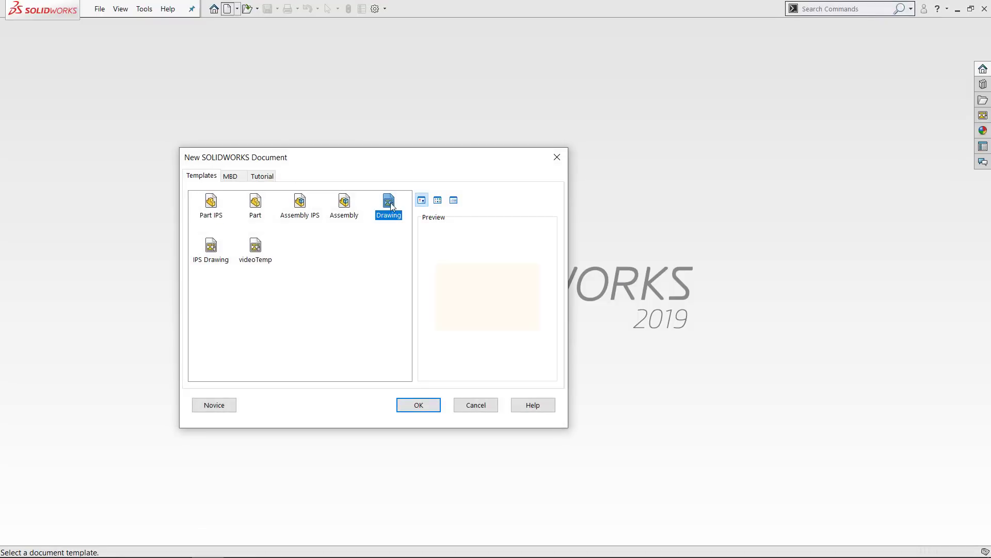
pyautogui.click(427, 404)
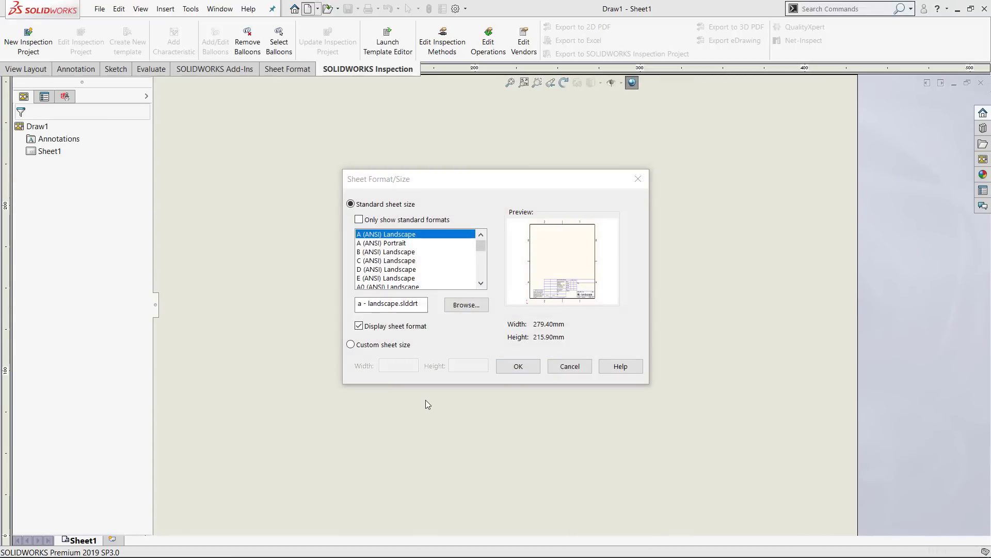
# - Accept the A (ANSI) Landscape sheet and place an empty predefined Front view on it
pyautogui.click(518, 366)
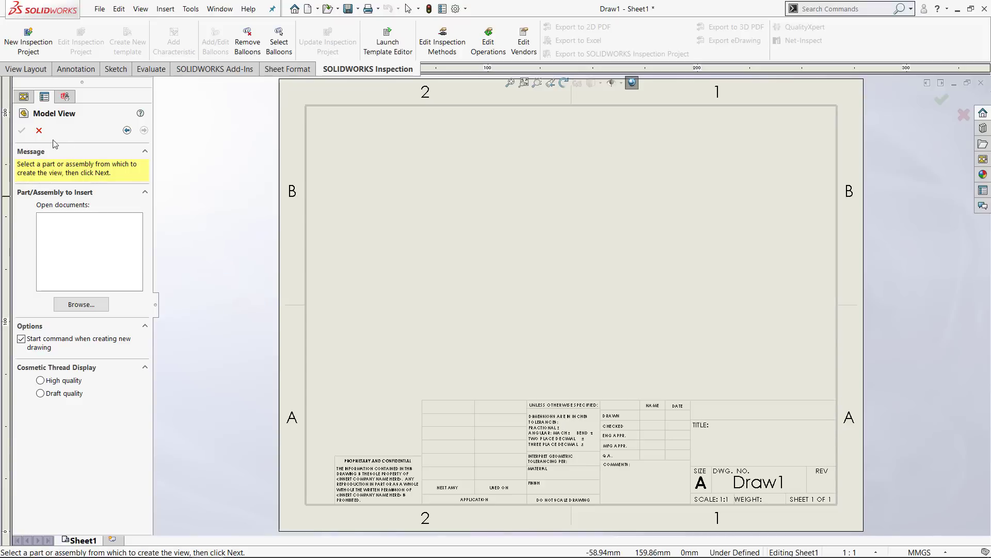
pyautogui.click(40, 131)
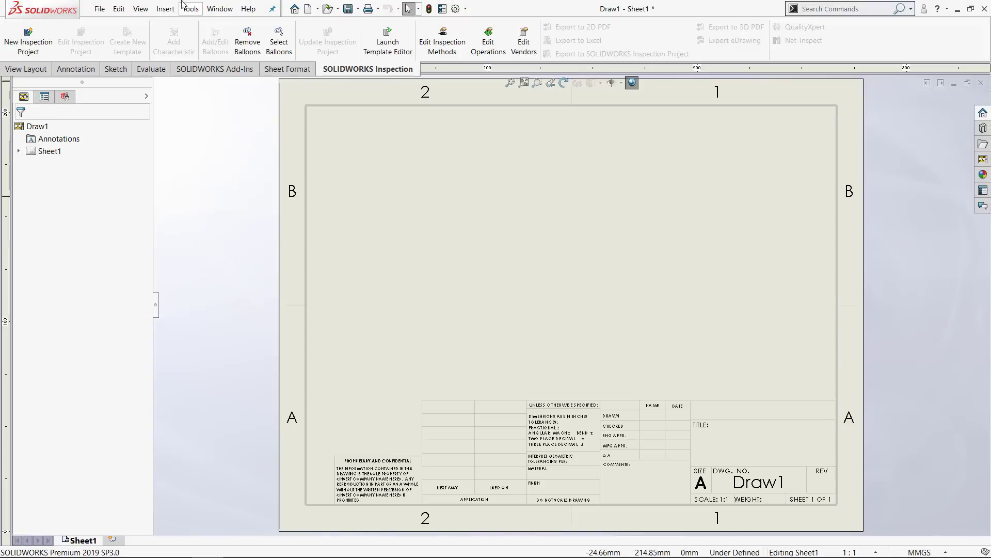
pyautogui.click(162, 10)
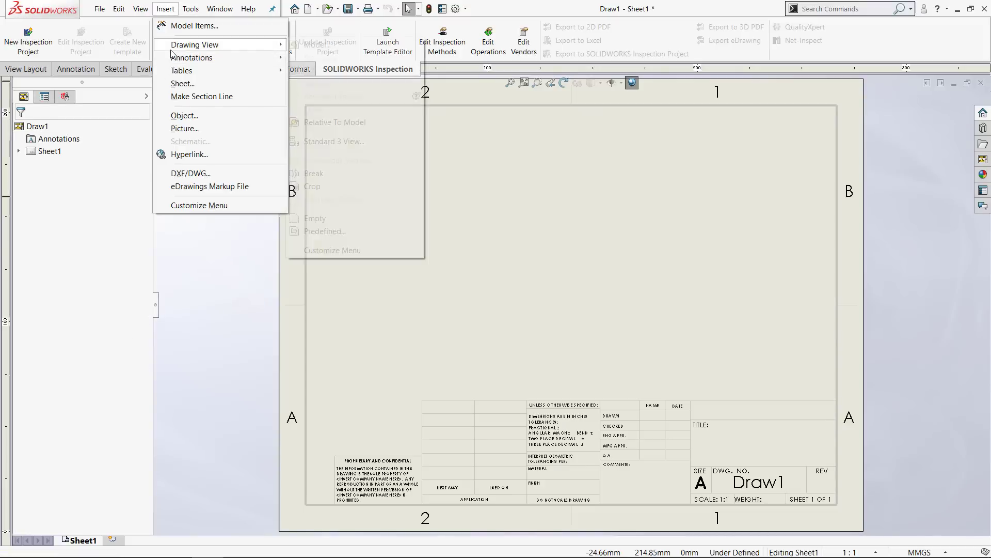
pyautogui.click(356, 234)
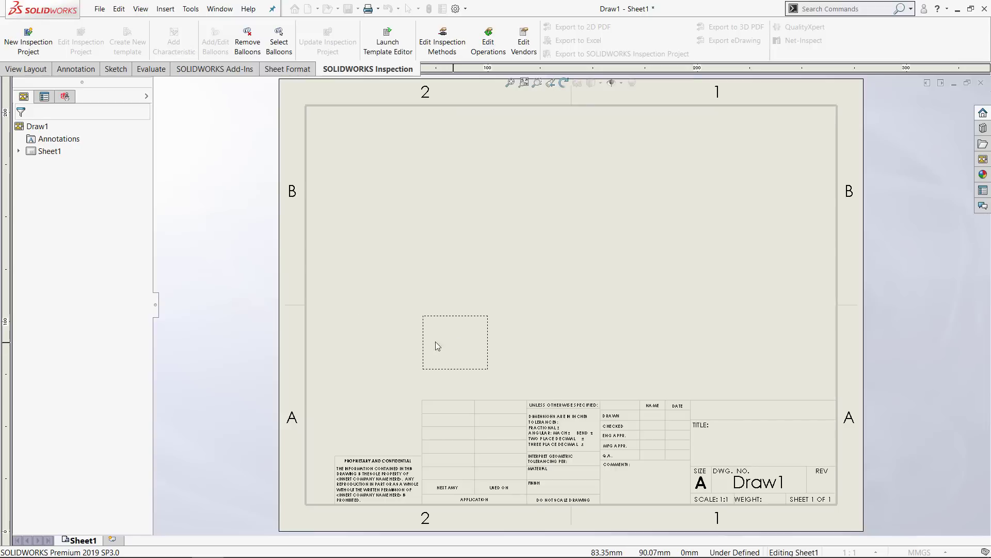
pyautogui.click(396, 331)
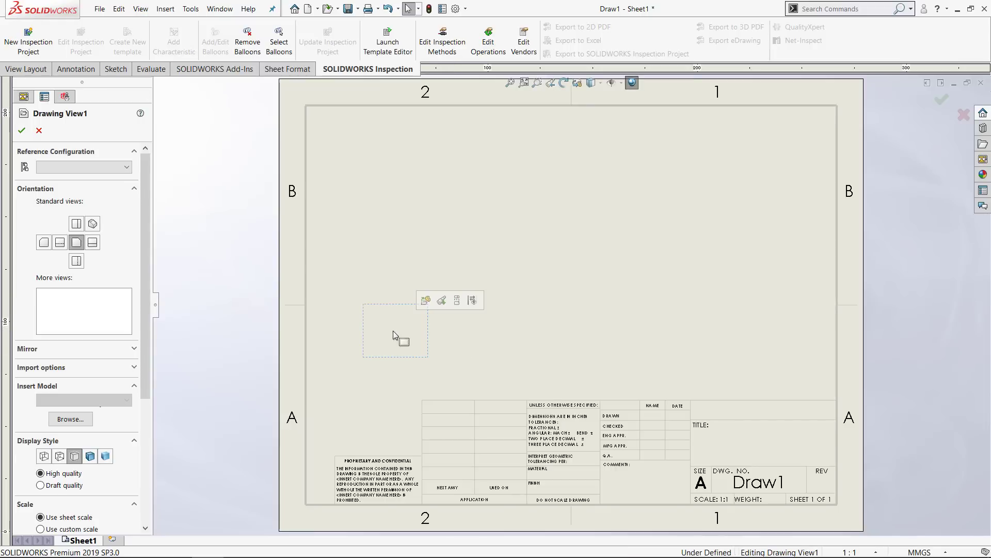
pyautogui.click(76, 242)
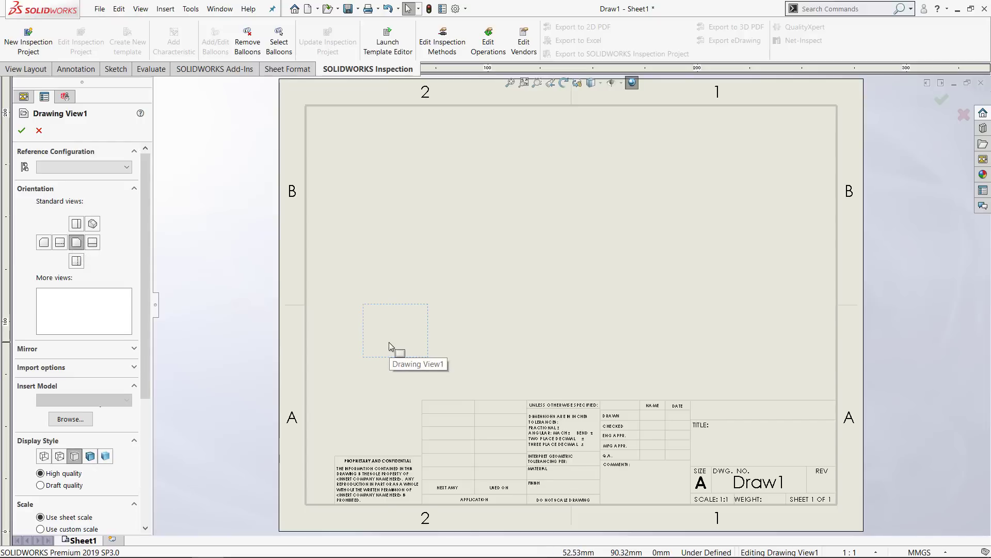
# - Confirm Drawing View1 and add a projected view above it
pyautogui.click(22, 131)
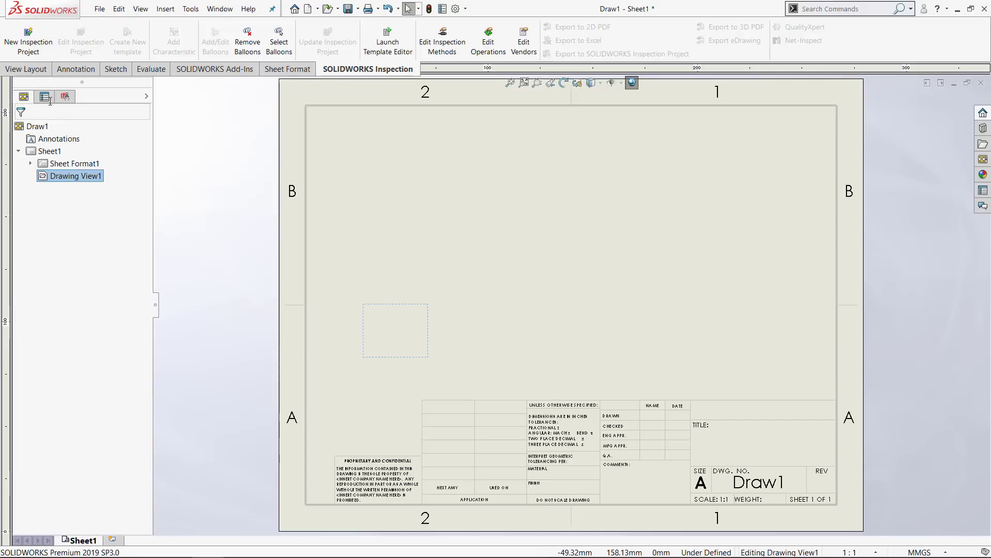
pyautogui.click(165, 9)
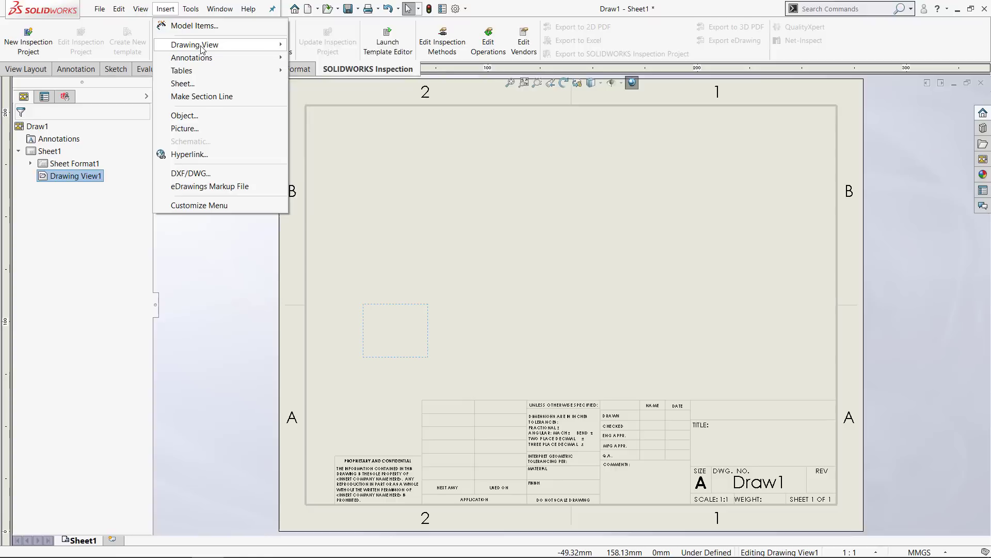
pyautogui.moveTo(195, 45)
pyautogui.click(316, 58)
pyautogui.click(388, 317)
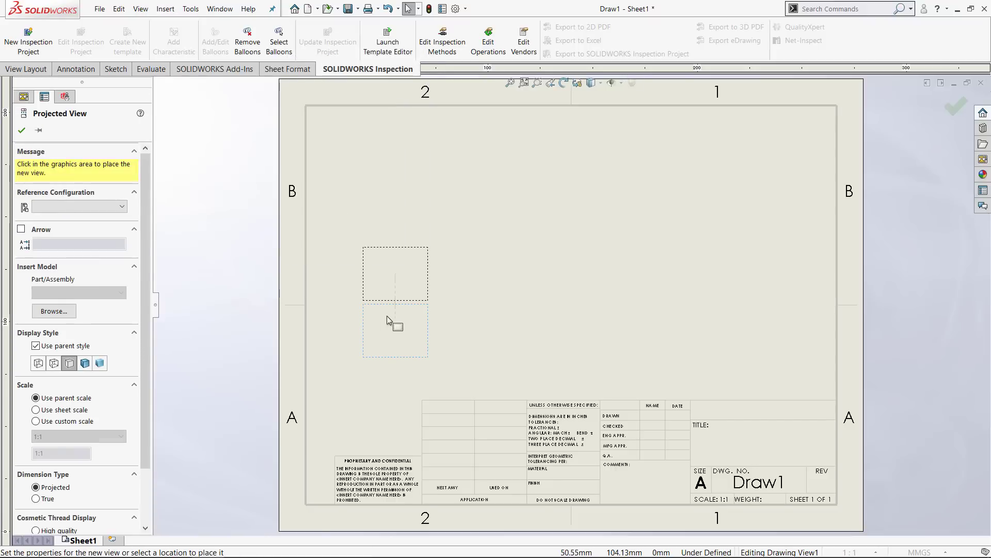
pyautogui.click(395, 163)
# - Add a projected view to the right of Drawing View1
pyautogui.click(166, 9)
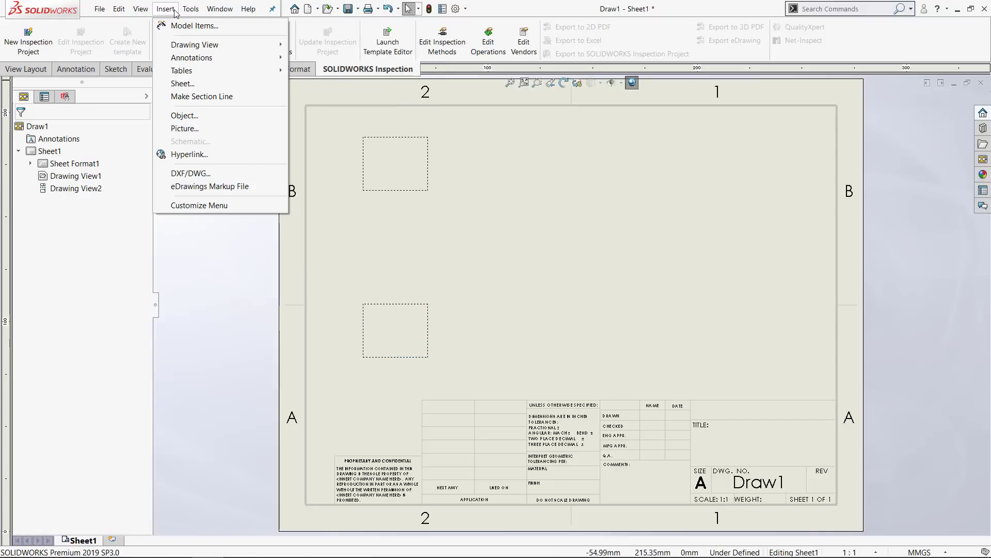
pyautogui.moveTo(190, 44)
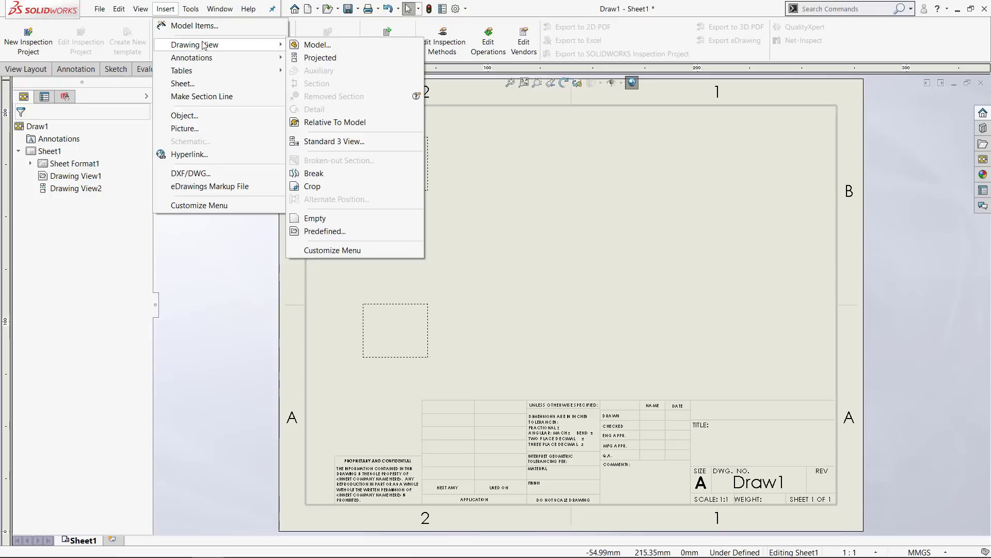
pyautogui.click(369, 58)
pyautogui.click(379, 321)
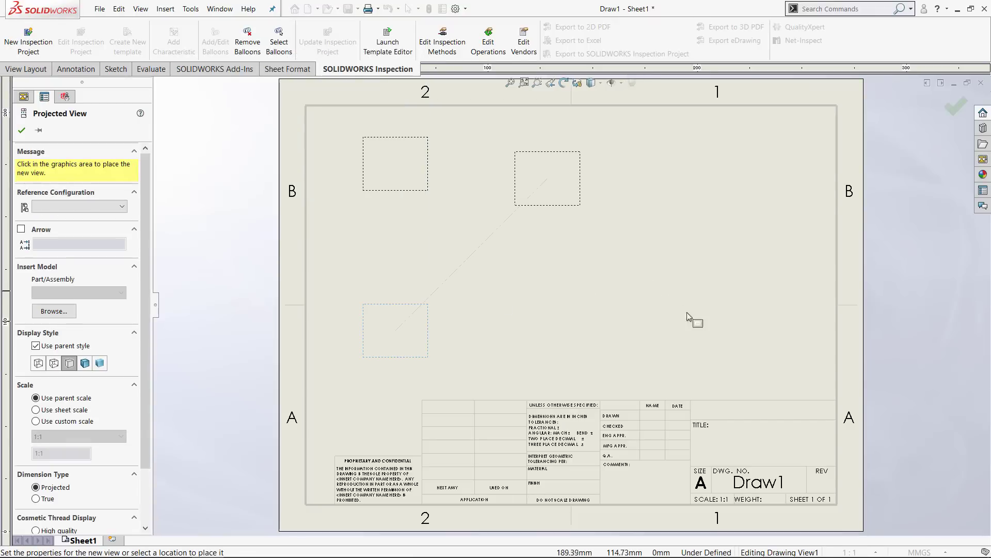
pyautogui.click(723, 336)
# - Add a diagonal projected view, Drawing View4, at the sheet's top-right and confirm it
pyautogui.click(165, 9)
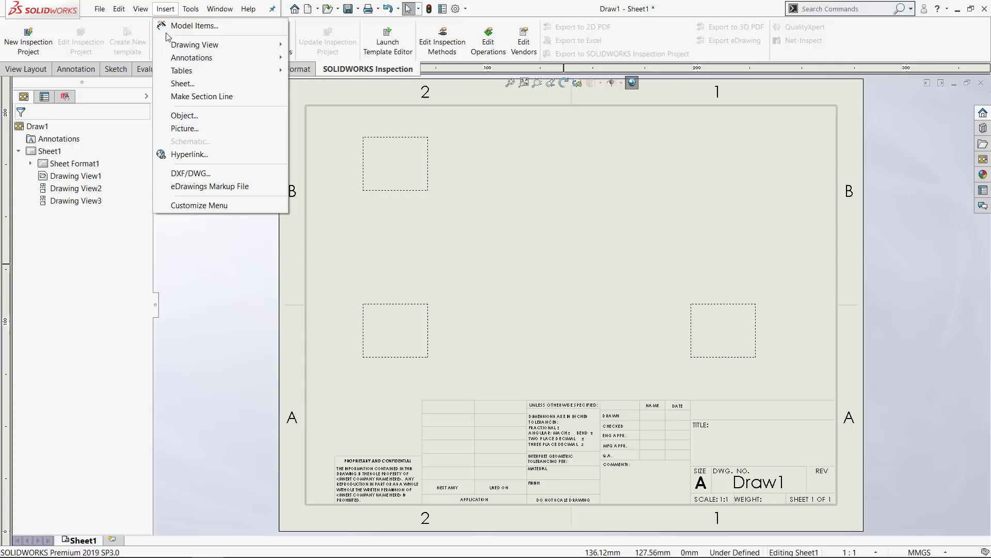
pyautogui.moveTo(217, 44)
pyautogui.click(351, 62)
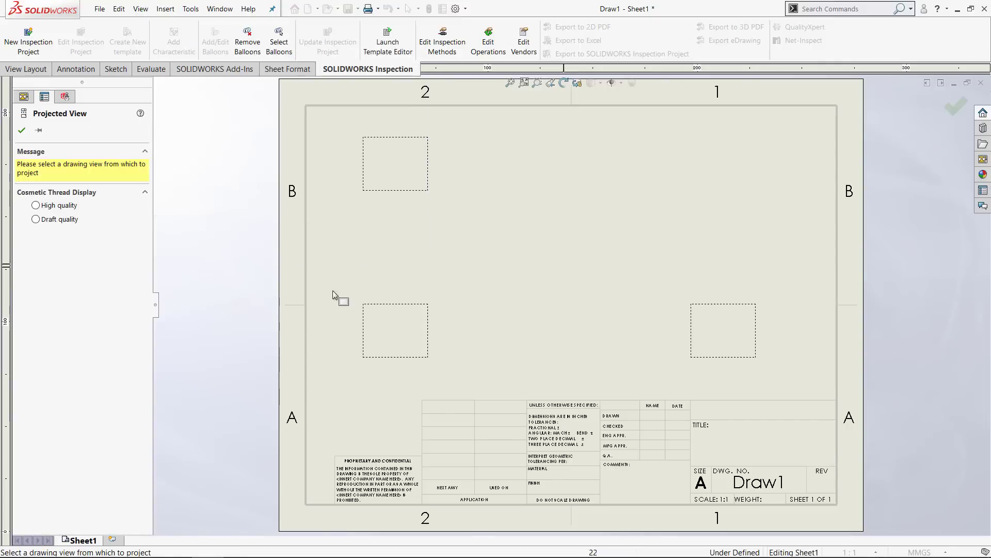
pyautogui.click(391, 327)
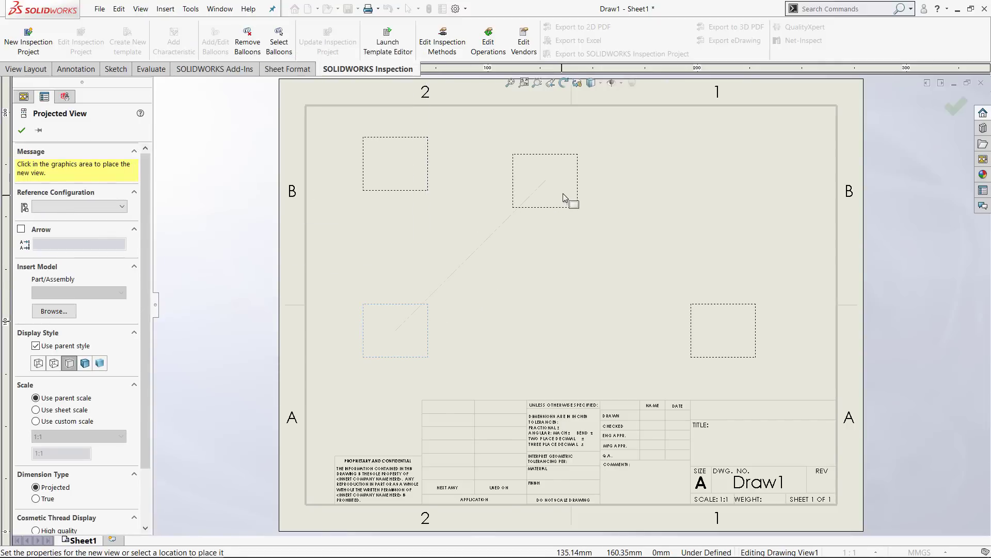
pyautogui.click(577, 181)
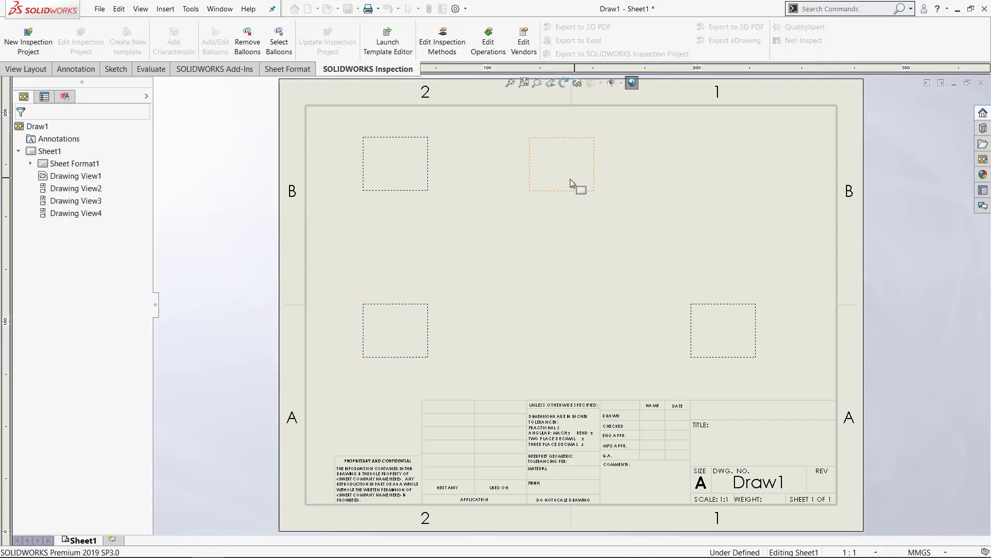
pyautogui.moveTo(574, 193)
pyautogui.mouseDown()
pyautogui.moveTo(635, 210)
pyautogui.moveTo(736, 210)
pyautogui.moveTo(732, 199)
pyautogui.mouseUp()
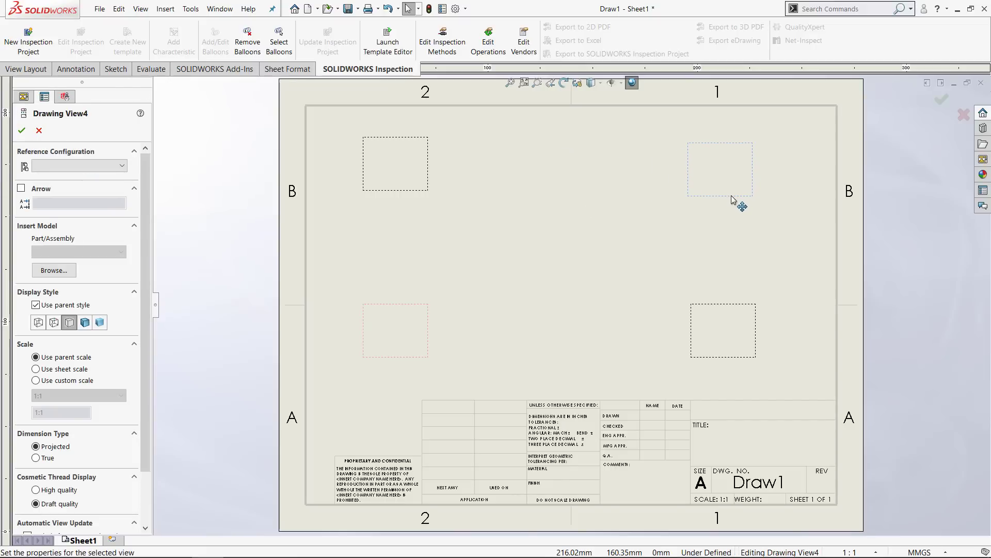
pyautogui.click(19, 129)
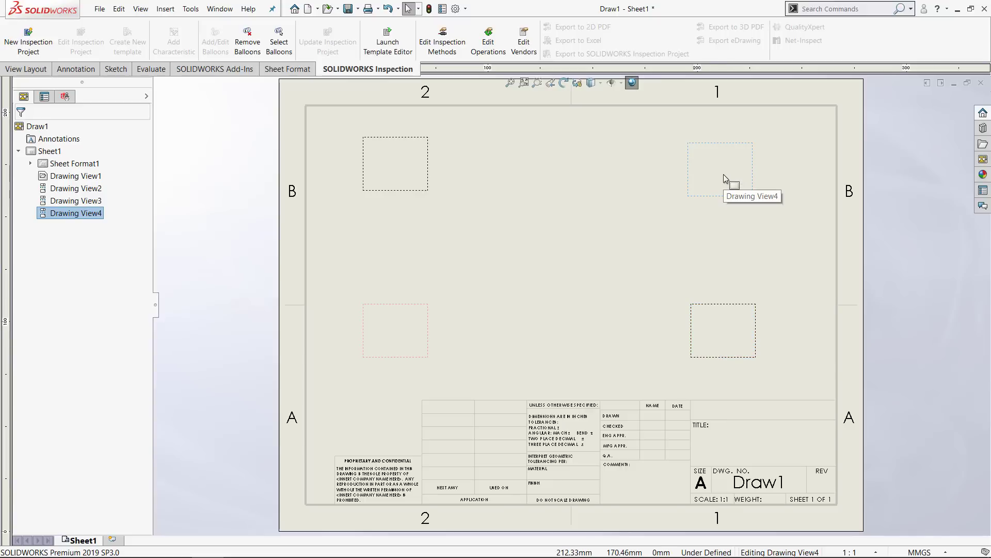
# - Save the drawing as the drawing template videoTemplate.drwdot in Documents\tutorial
pyautogui.click(99, 10)
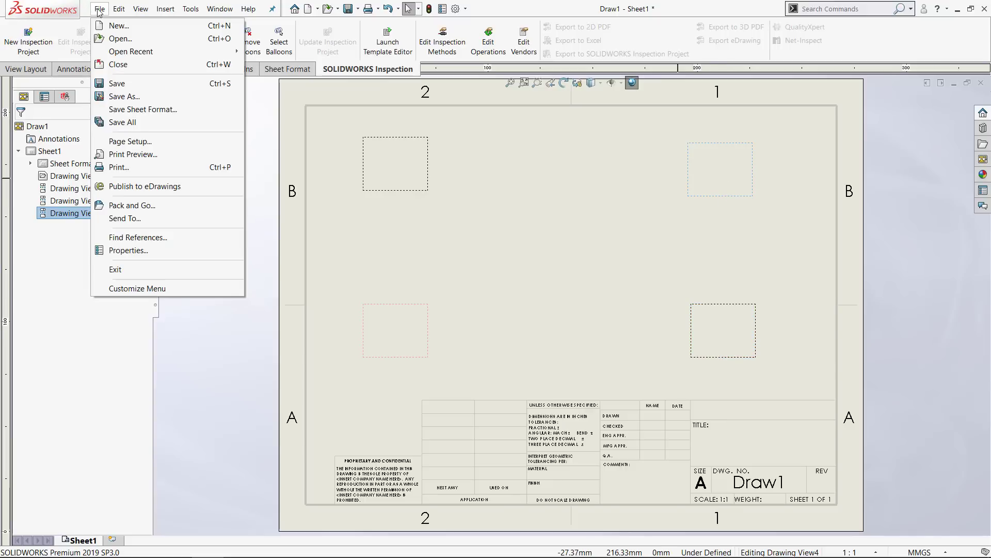
pyautogui.click(115, 98)
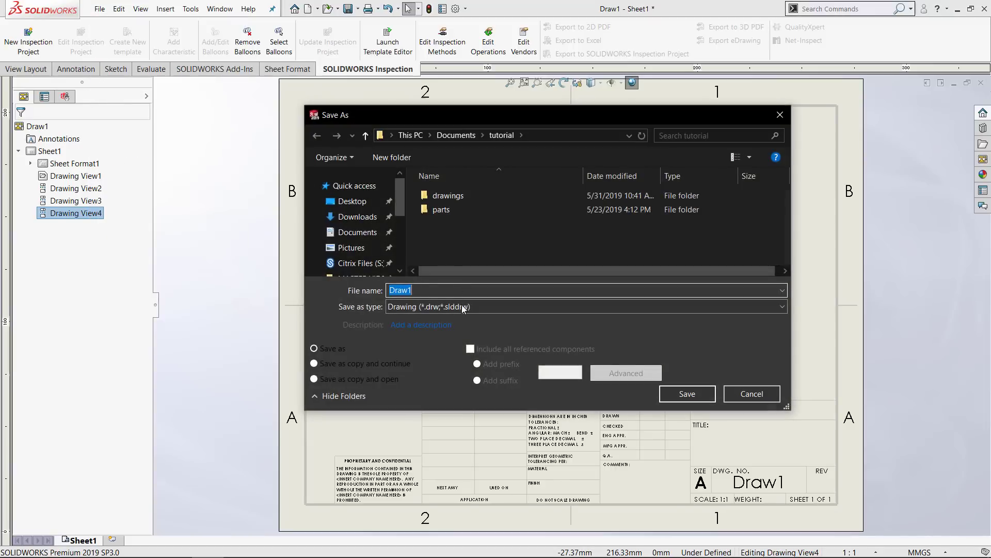
pyautogui.click(459, 306)
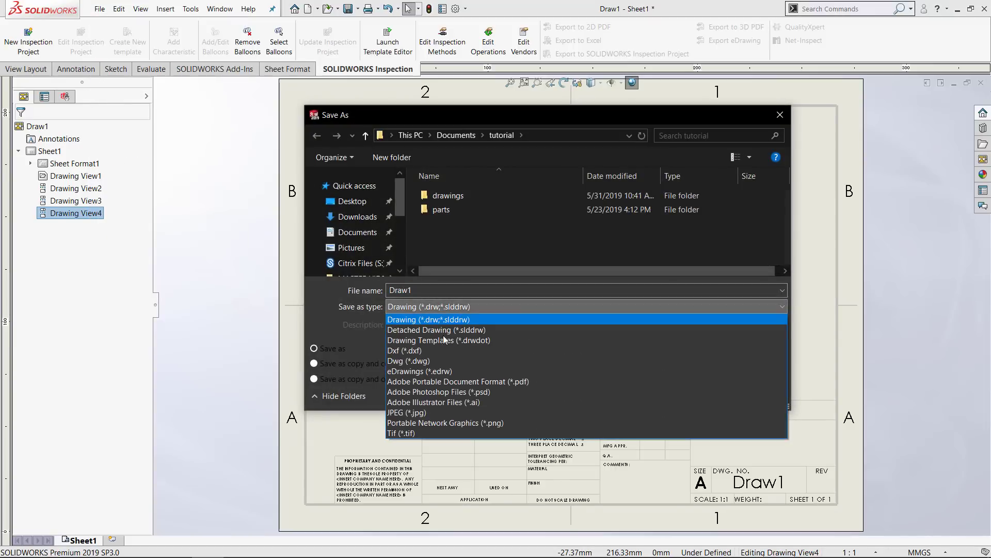
pyautogui.click(442, 342)
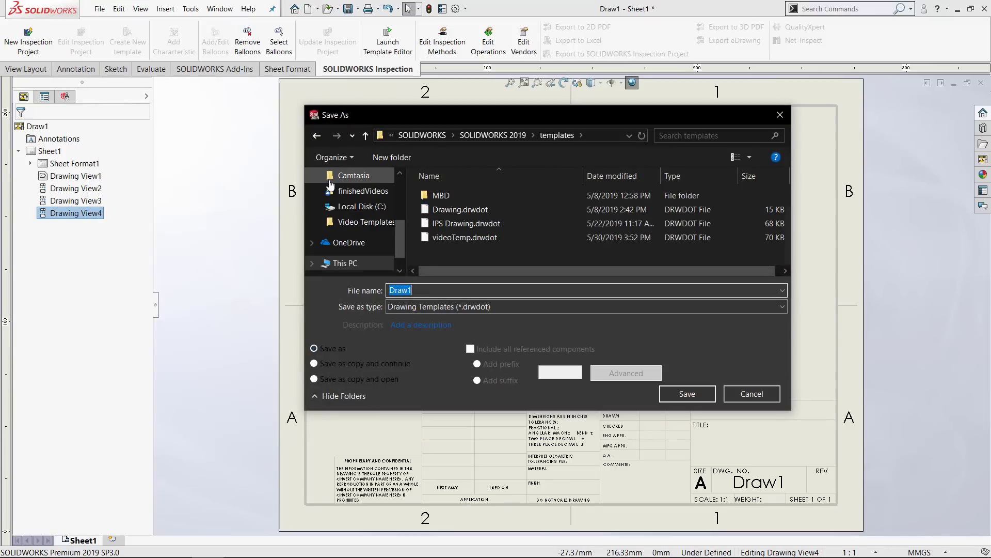
pyautogui.scroll(5, 341, 192)
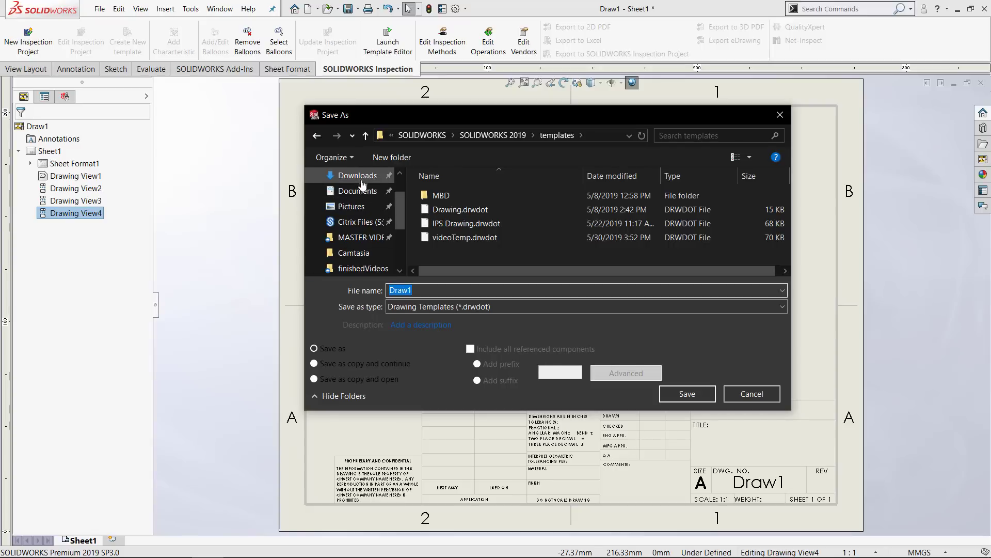
pyautogui.click(360, 199)
pyautogui.scroll(-3, 470, 248)
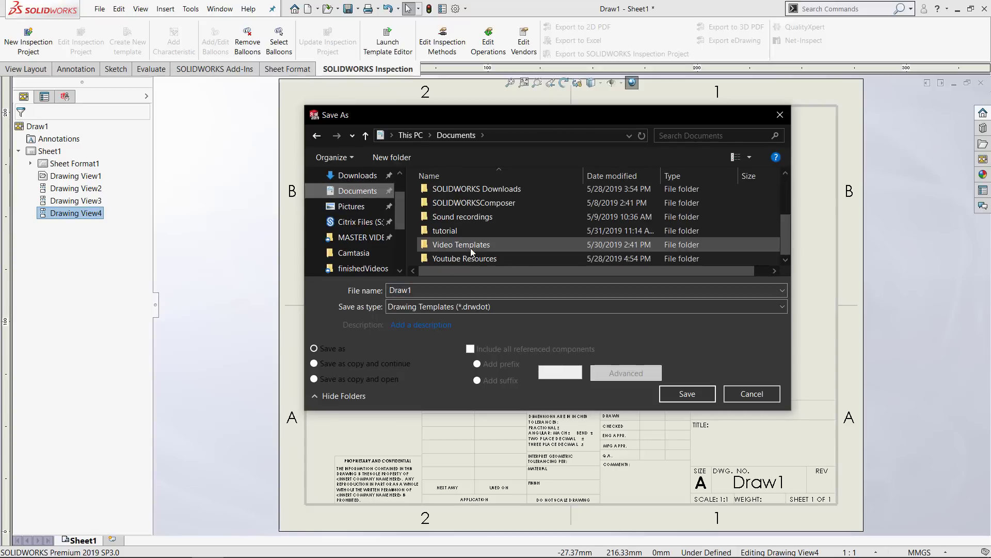
pyautogui.doubleClick(462, 232)
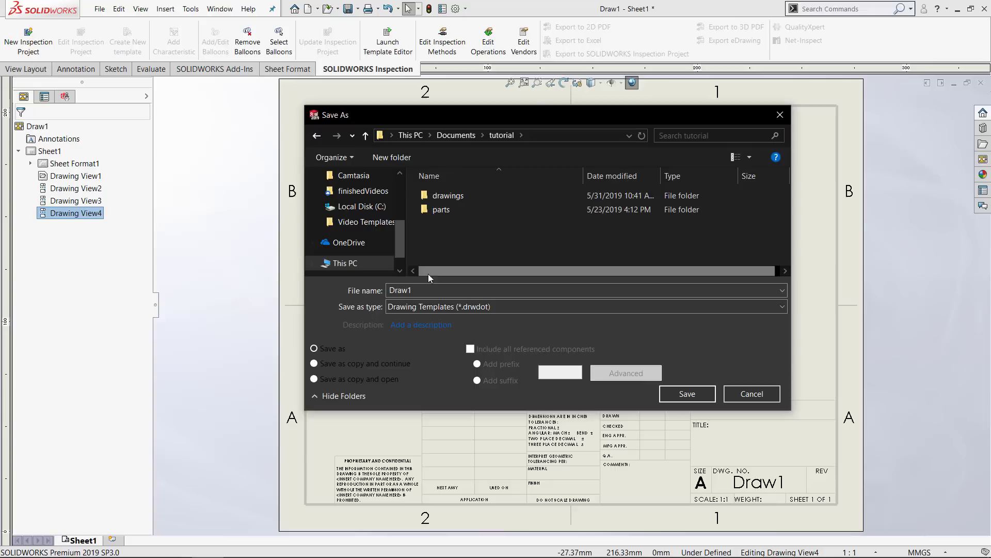
pyautogui.doubleClick(437, 291)
pyautogui.write('videoTemplate')
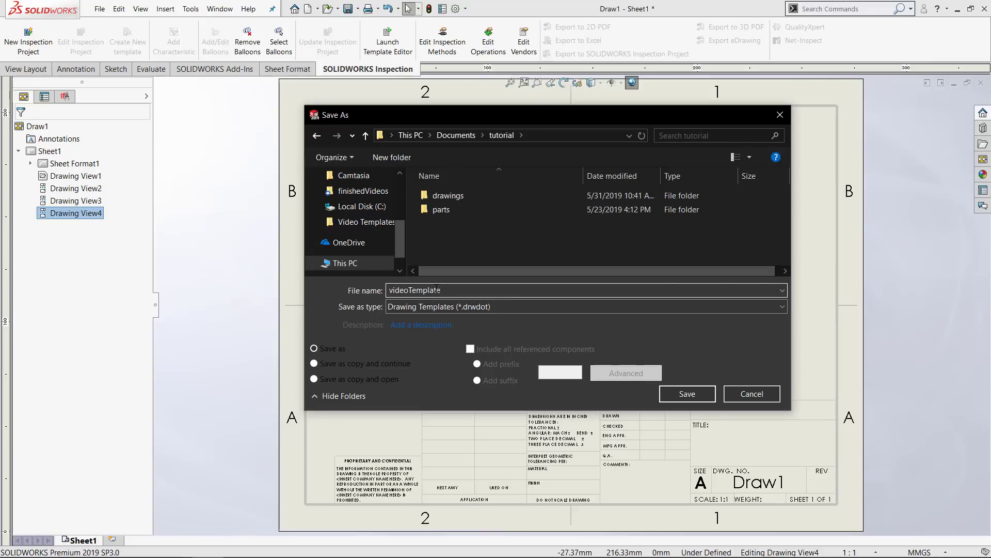
pyautogui.press('Return')
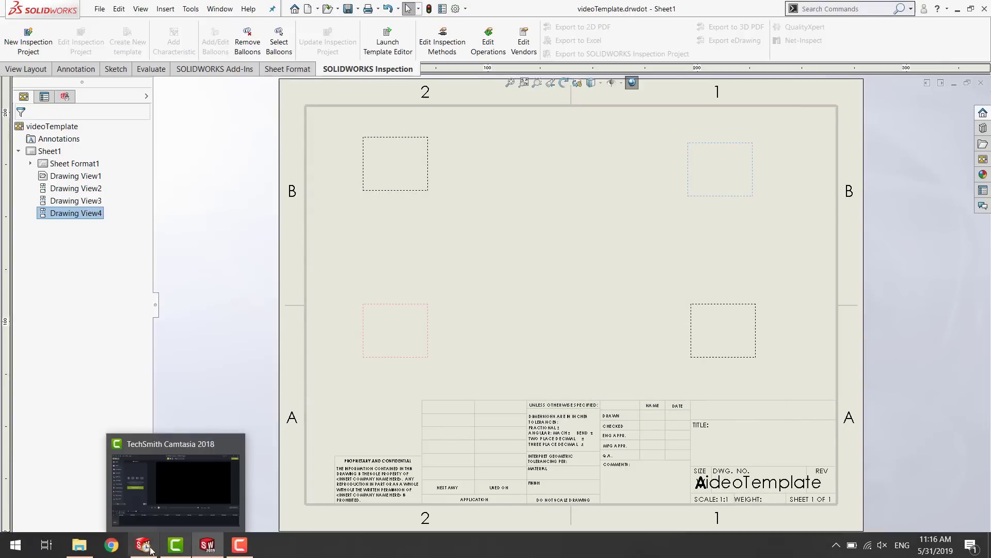
# - Start a new Create Drawings task in Task Scheduler titled videoDrawings
pyautogui.click(145, 546)
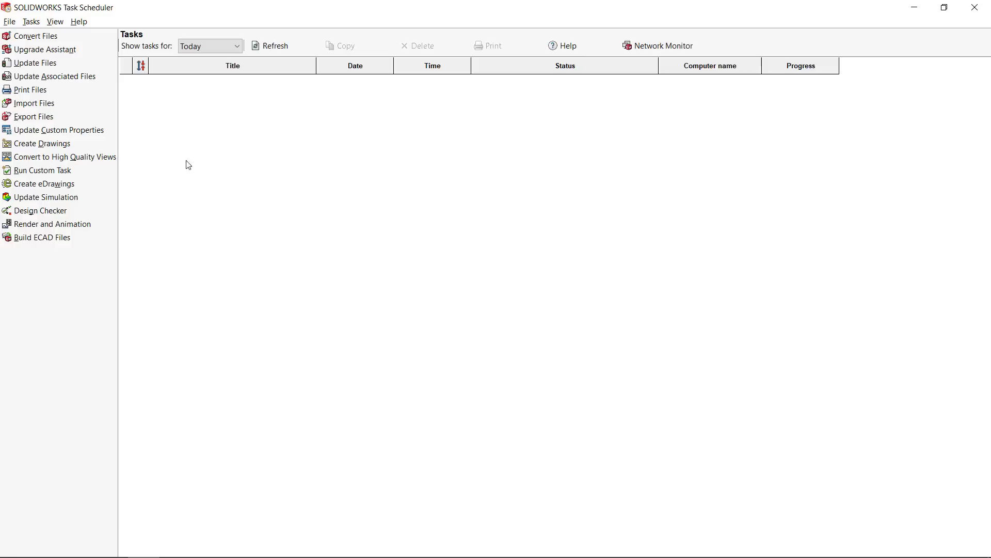
pyautogui.click(72, 147)
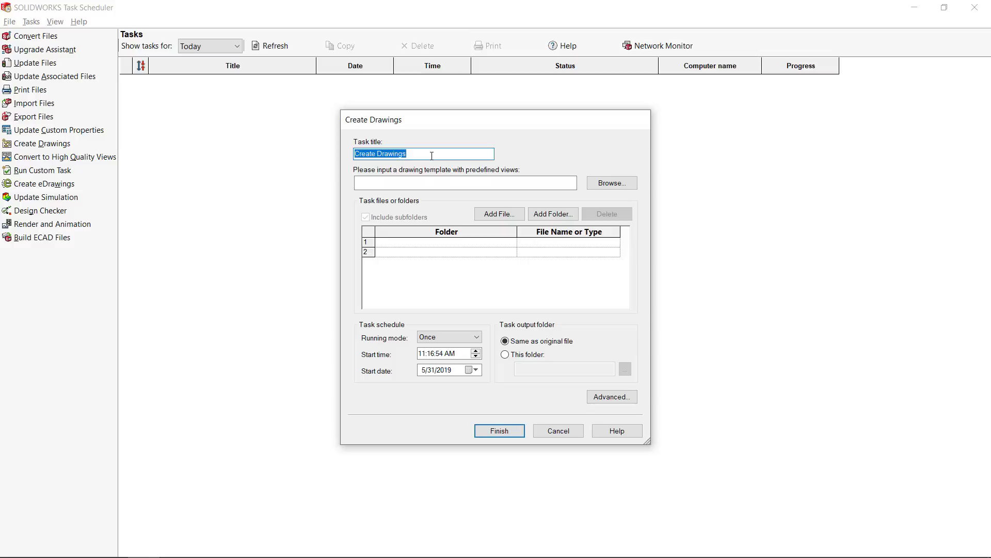
pyautogui.write('video')
# - Set the task's drawing template to videoTemplate.drwdot from Documents\tutorial
pyautogui.click(602, 185)
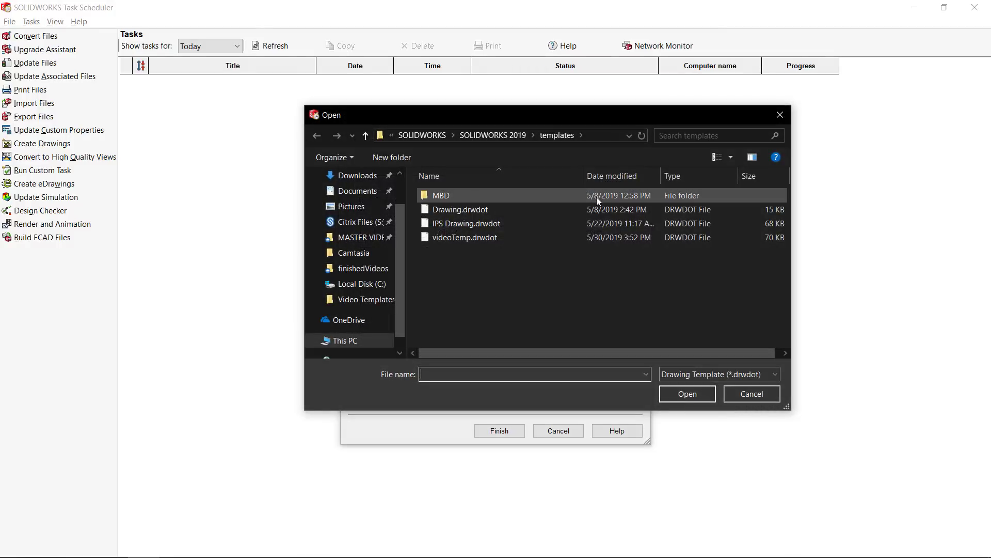
pyautogui.click(333, 192)
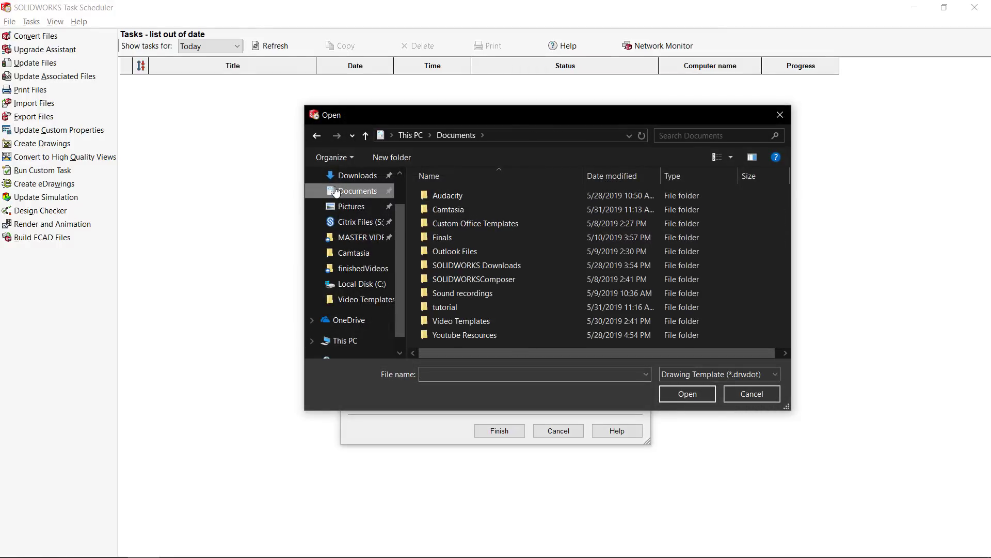
pyautogui.doubleClick(463, 306)
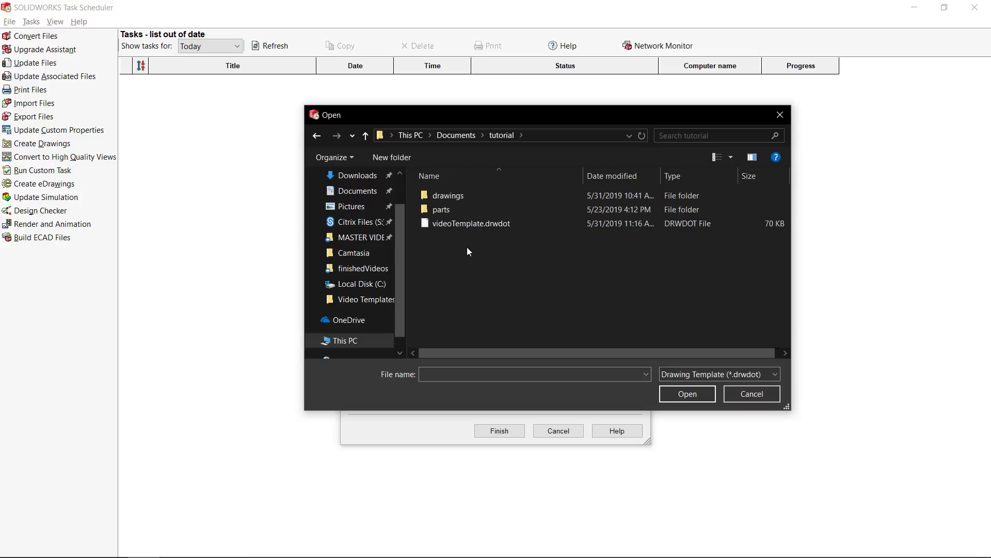
pyautogui.click(474, 230)
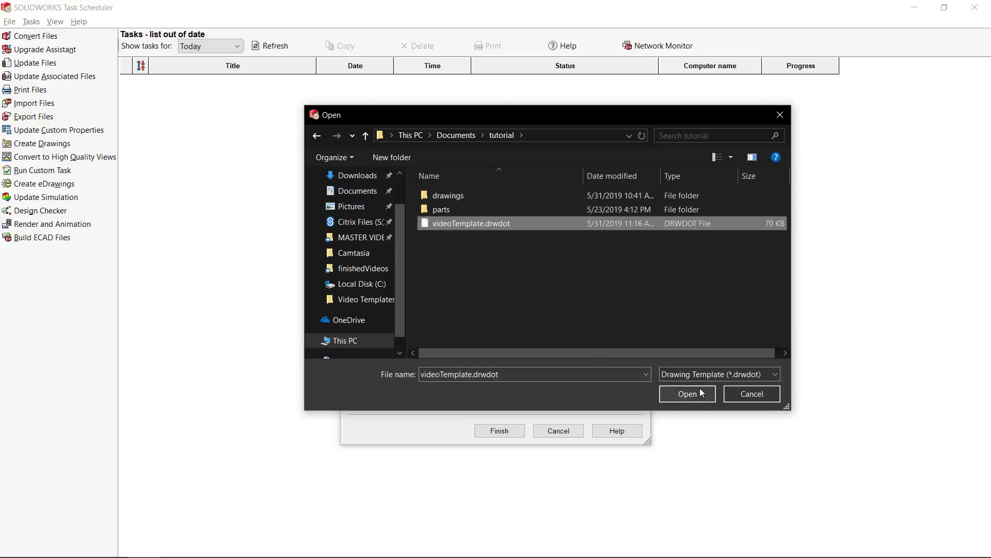
pyautogui.click(682, 400)
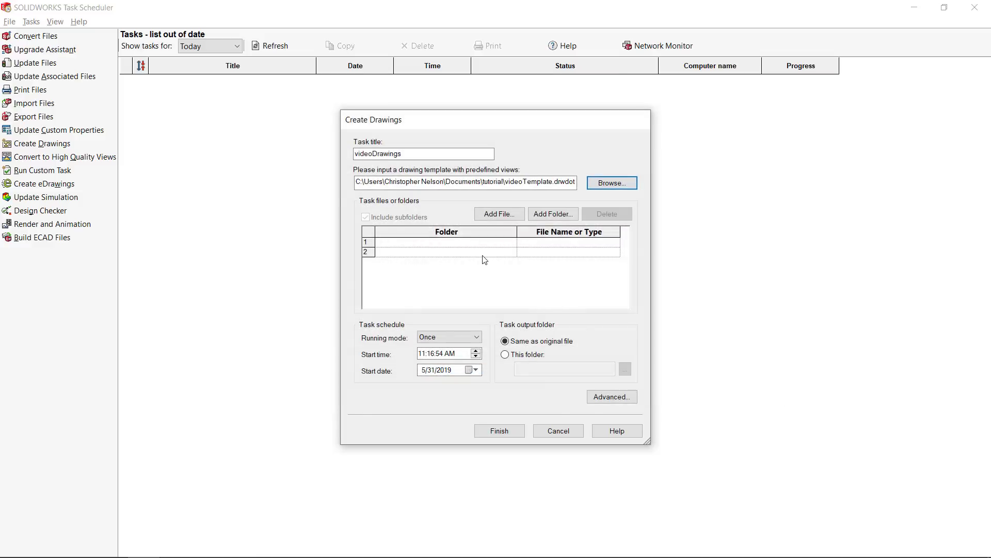
pyautogui.click(484, 256)
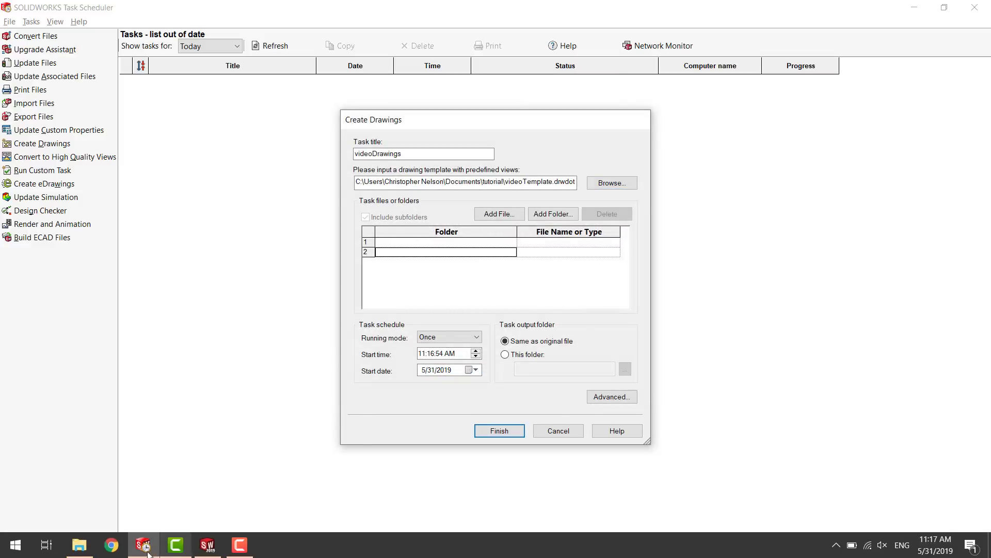
pyautogui.click(91, 550)
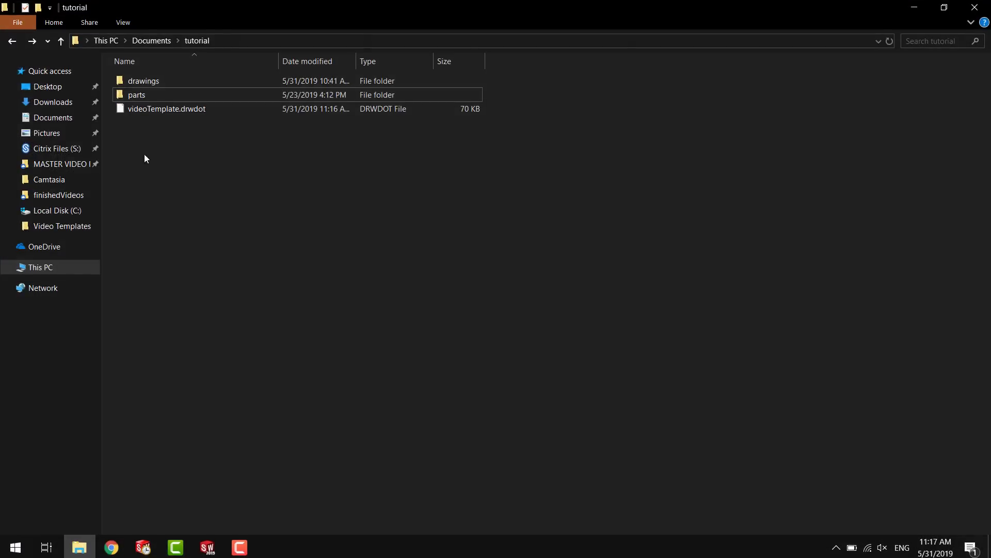
pyautogui.doubleClick(178, 95)
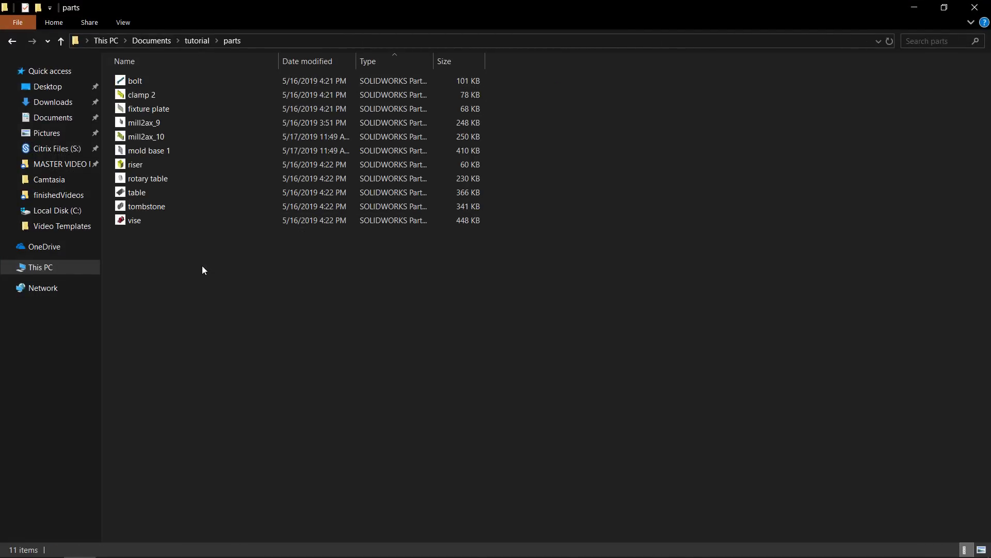
pyautogui.click(12, 41)
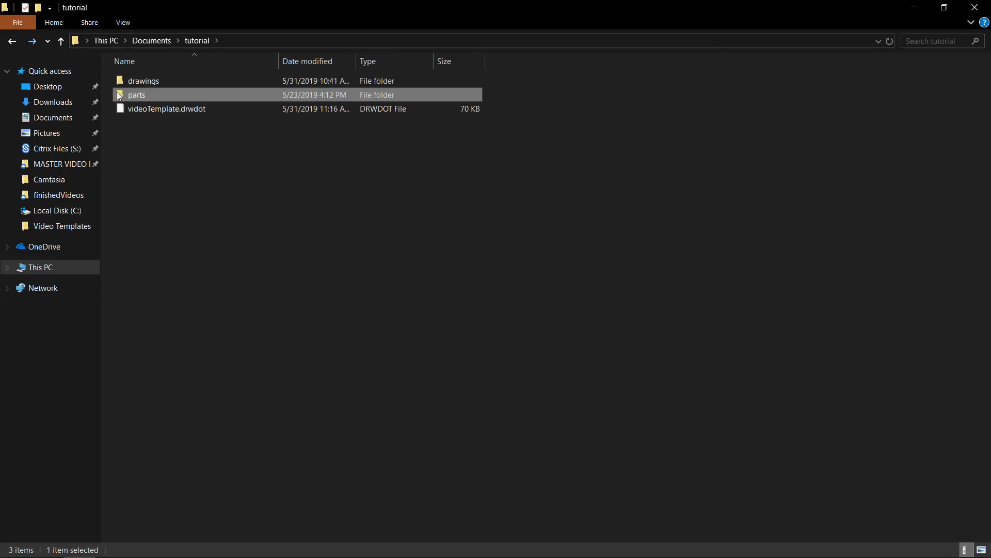
pyautogui.doubleClick(154, 83)
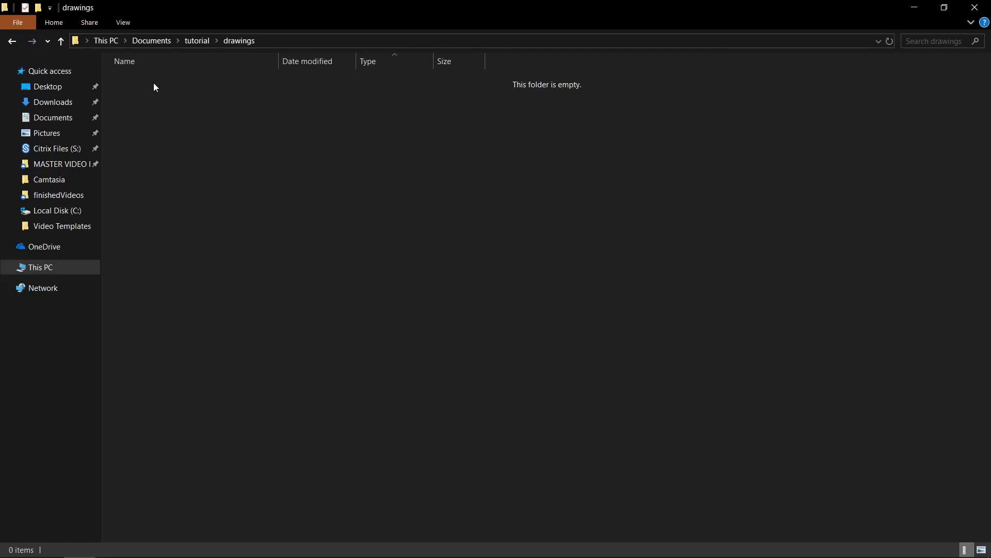
pyautogui.click(975, 7)
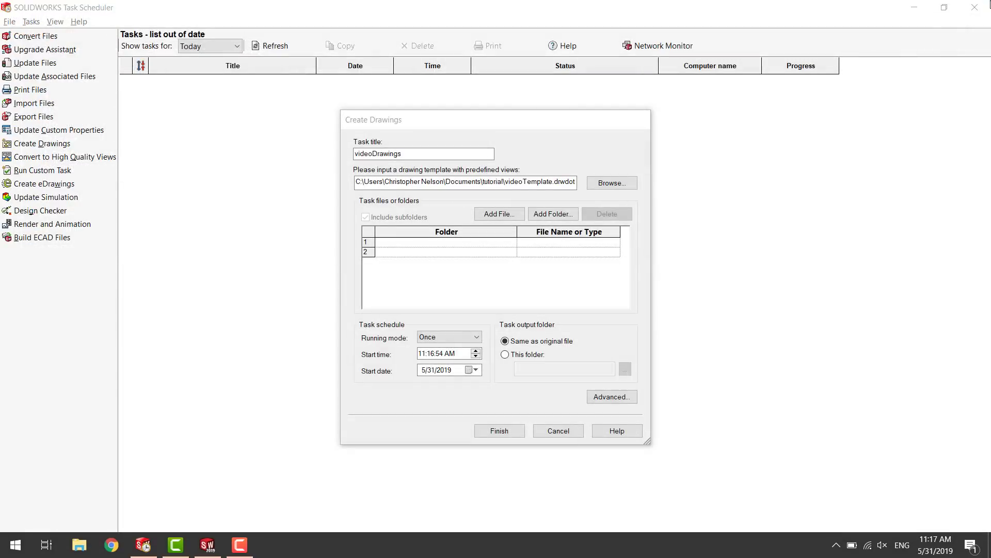
# - Add the Documents\tutorial\parts folder as the task's source of part files
pyautogui.click(550, 217)
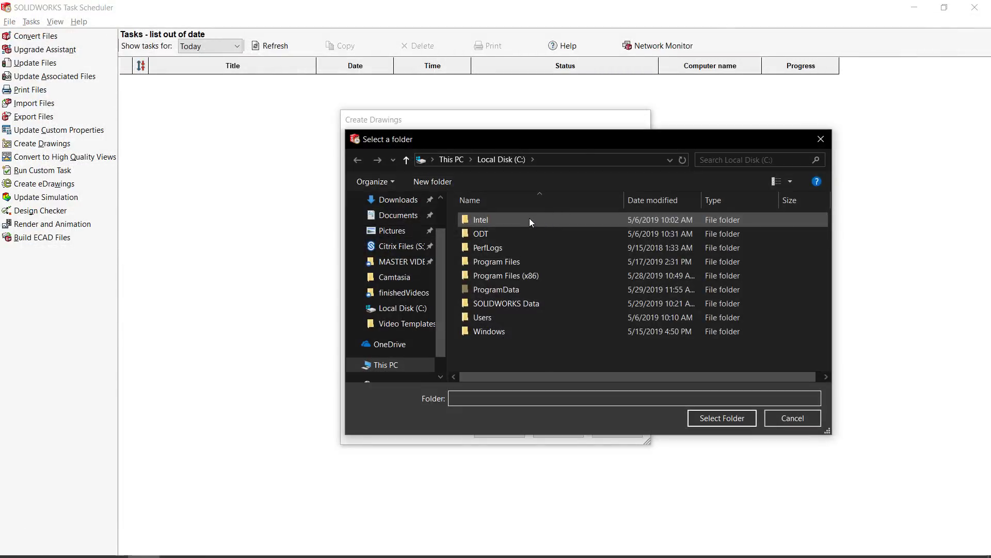
pyautogui.click(393, 215)
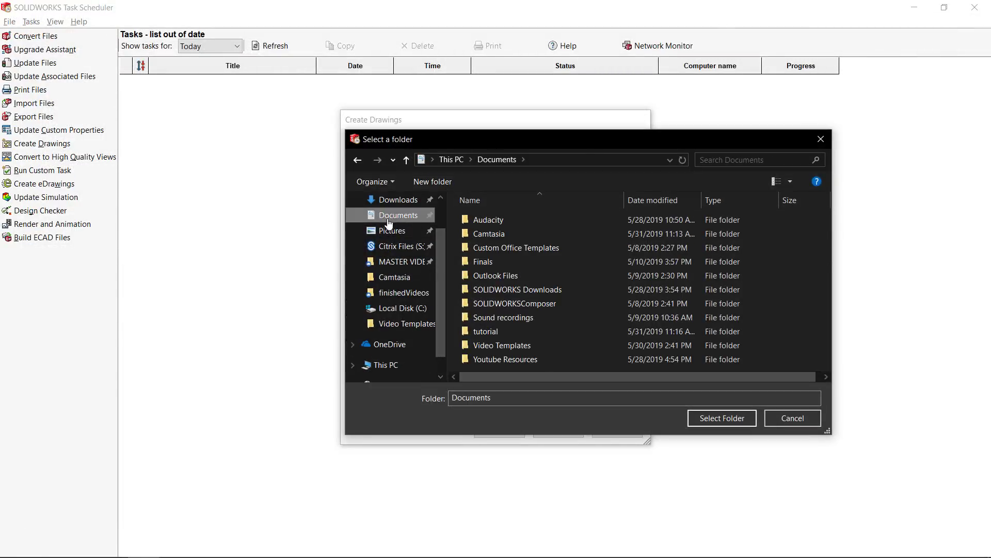
pyautogui.doubleClick(506, 334)
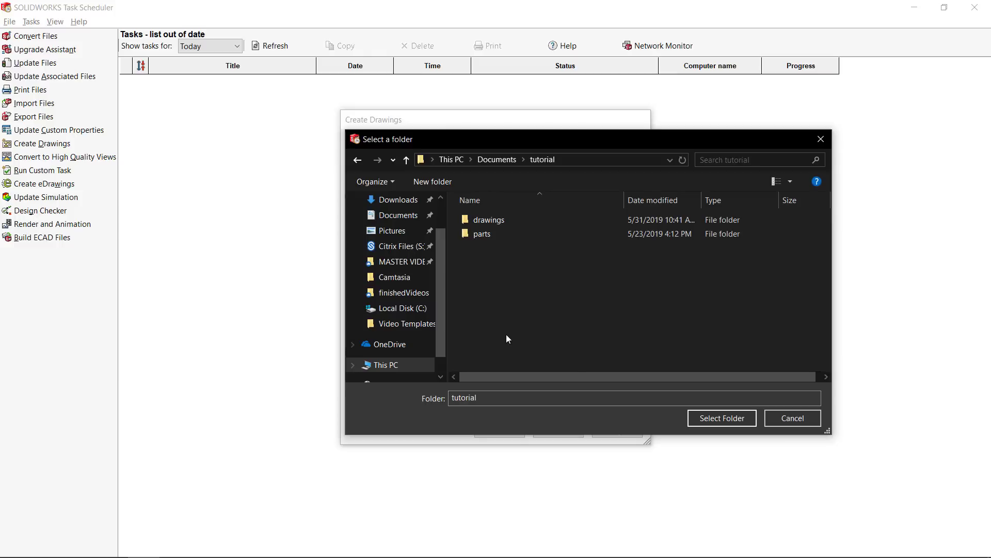
pyautogui.click(503, 233)
pyautogui.click(702, 419)
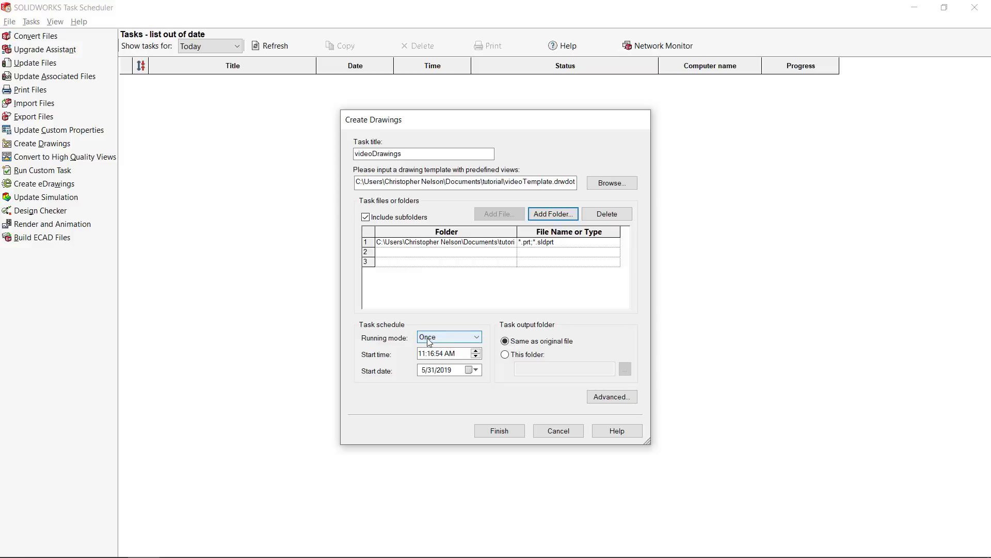
# - Keep running mode at Once, send output to tutorial\drawings, and finish the task
pyautogui.click(428, 338)
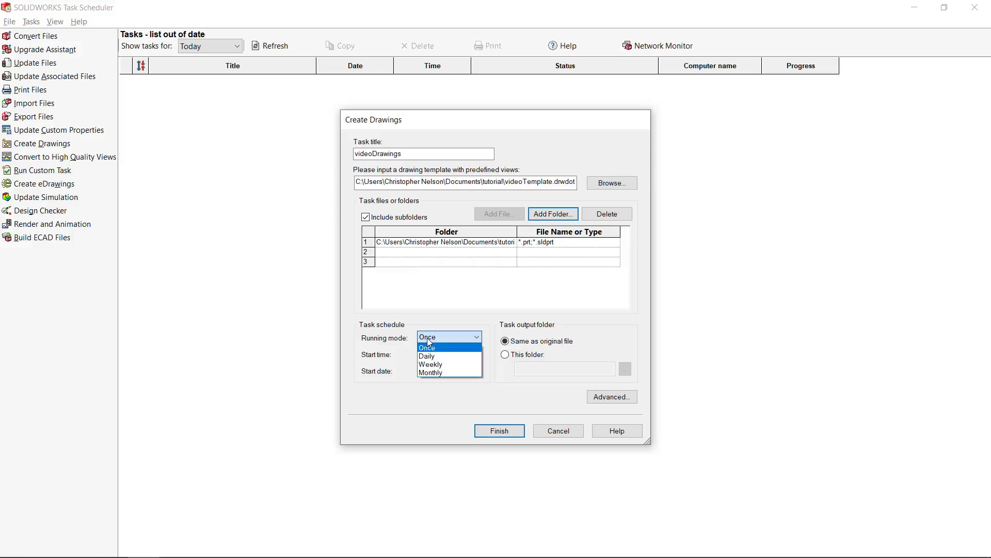
pyautogui.click(411, 335)
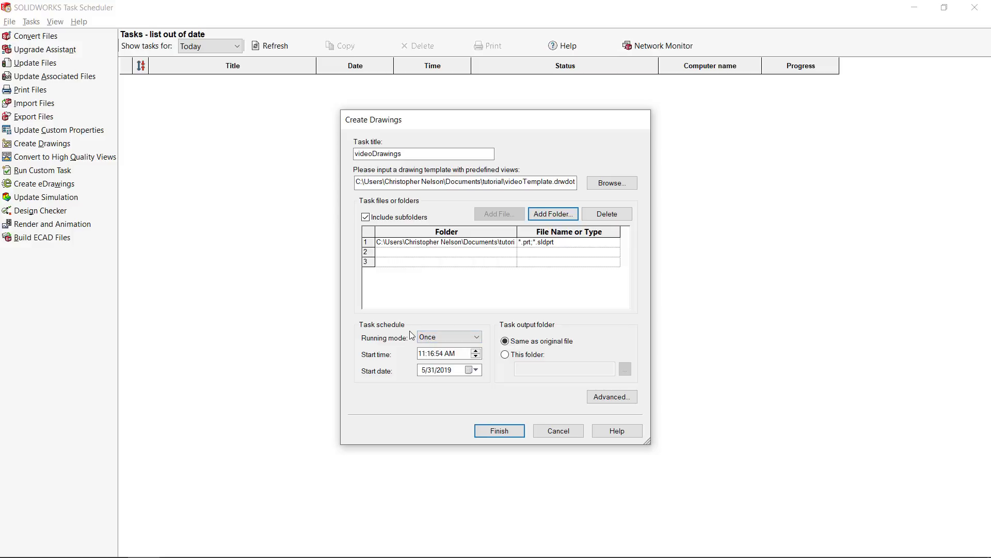
pyautogui.click(505, 355)
pyautogui.click(625, 370)
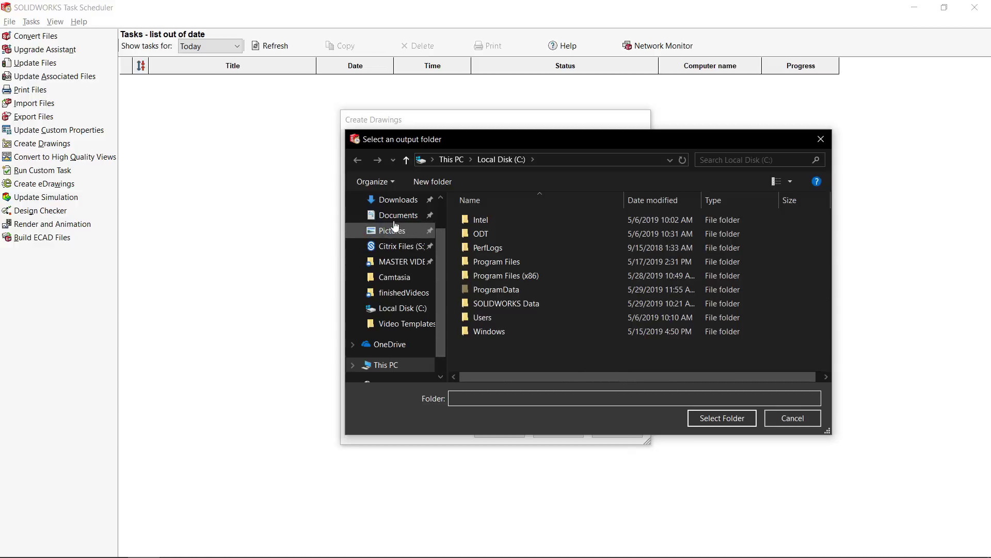
pyautogui.click(397, 216)
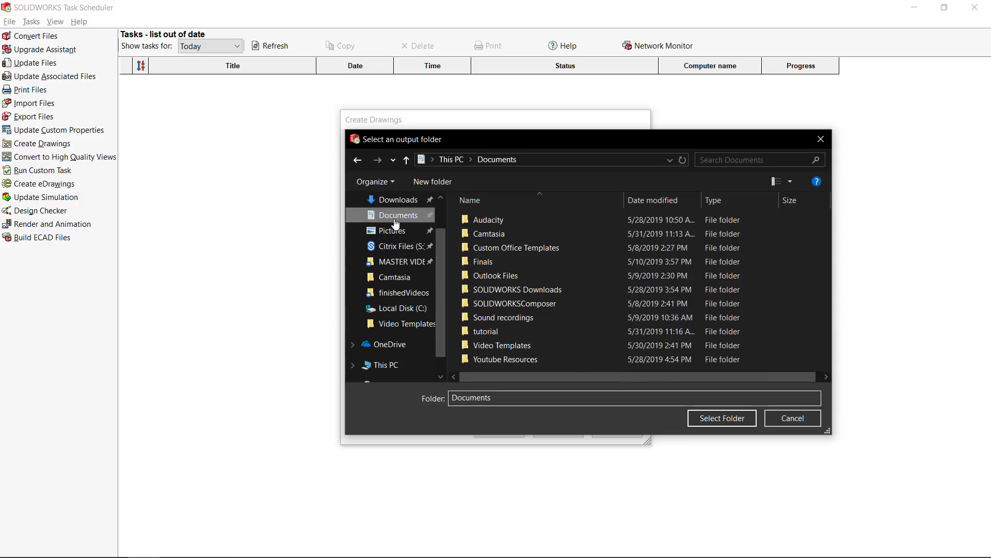
pyautogui.doubleClick(501, 331)
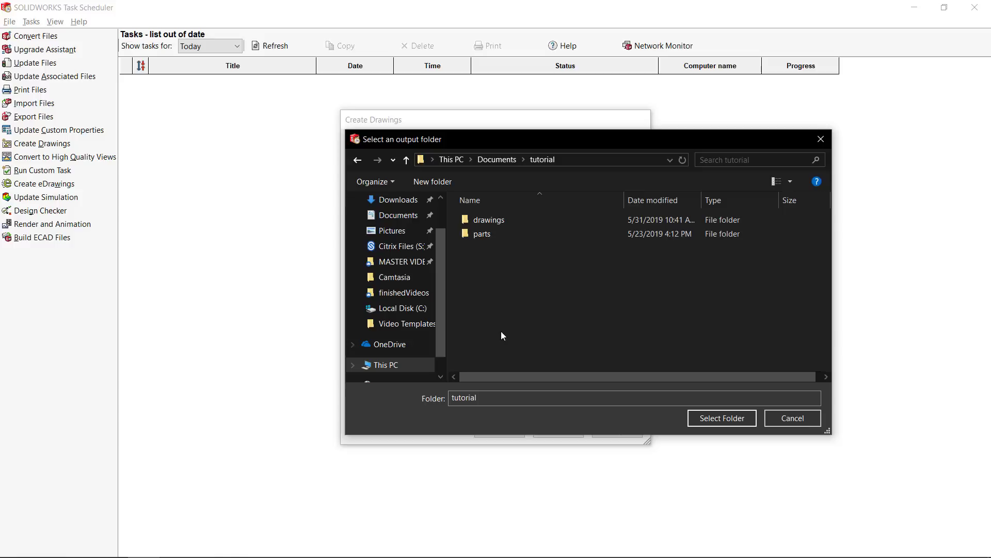
pyautogui.click(494, 224)
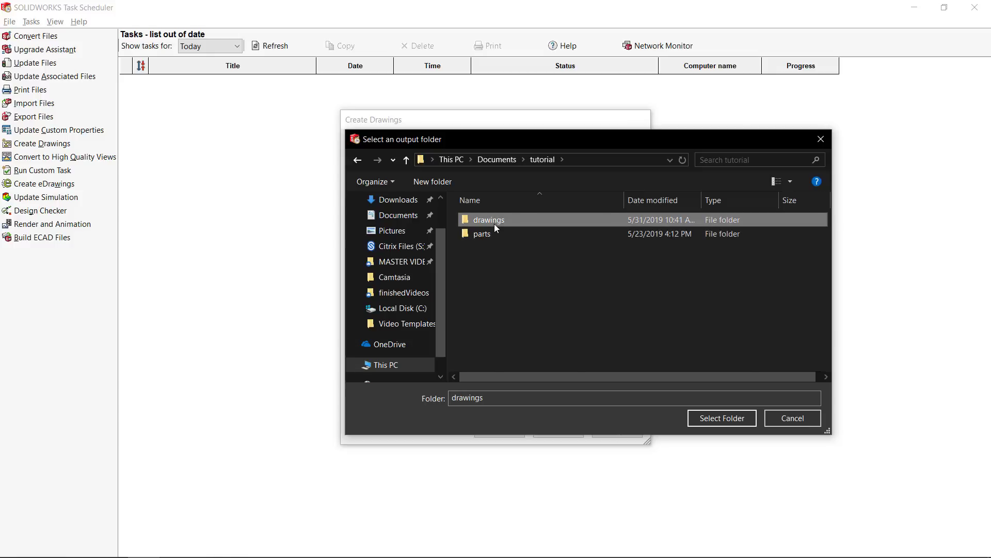
pyautogui.click(710, 415)
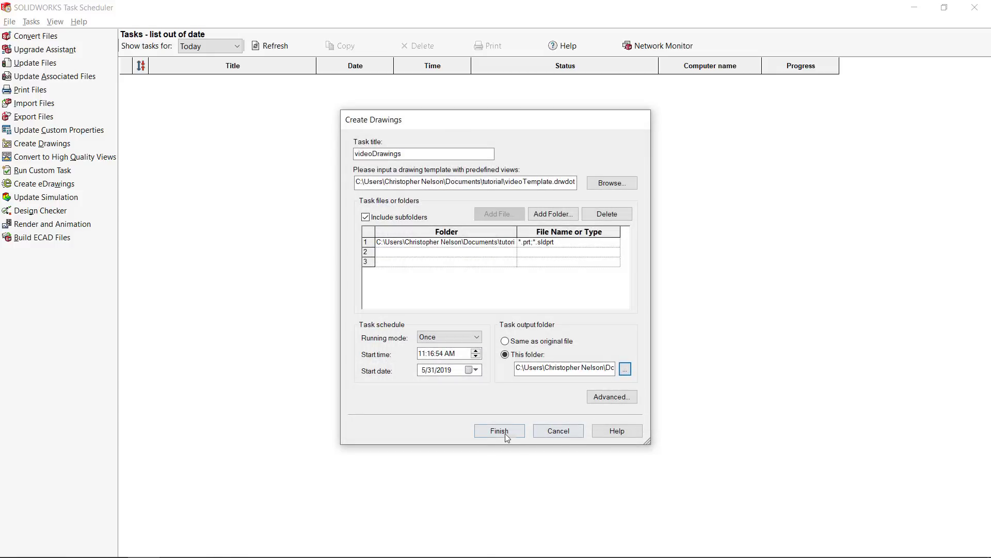
pyautogui.click(497, 432)
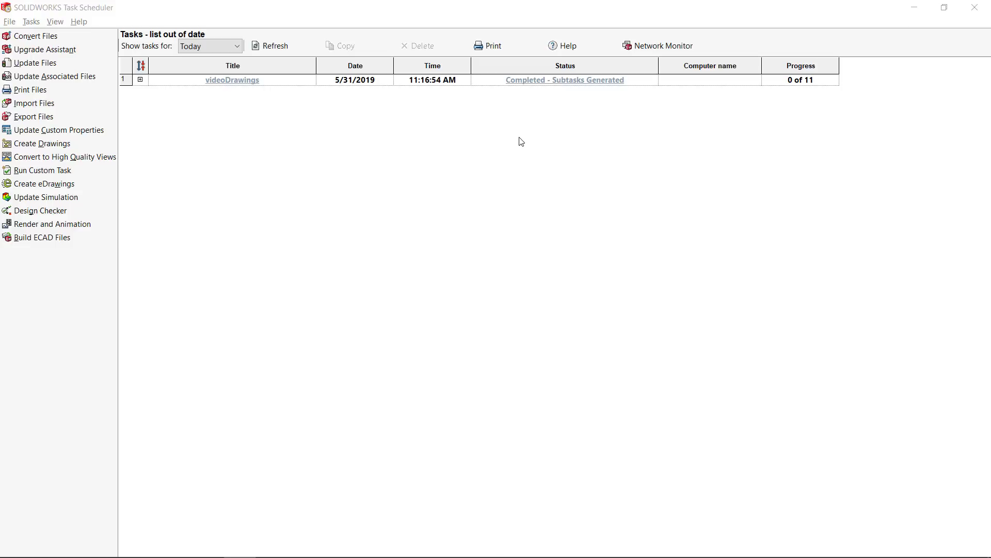
# - Open the generated mill2ax_9 drawing from the drawings folder in File Explorer
pyautogui.hotkey('alt', 'Tab')
pyautogui.hotkey('alt', 'Tab')
pyautogui.hotkey('alt', 'Tab')
pyautogui.hotkey('alt', 'Tab')
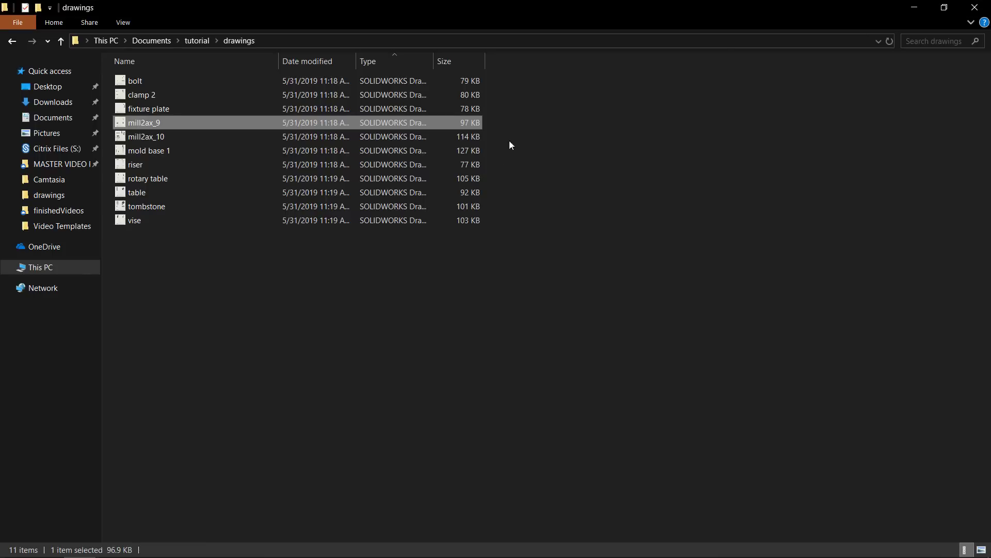
pyautogui.click(383, 329)
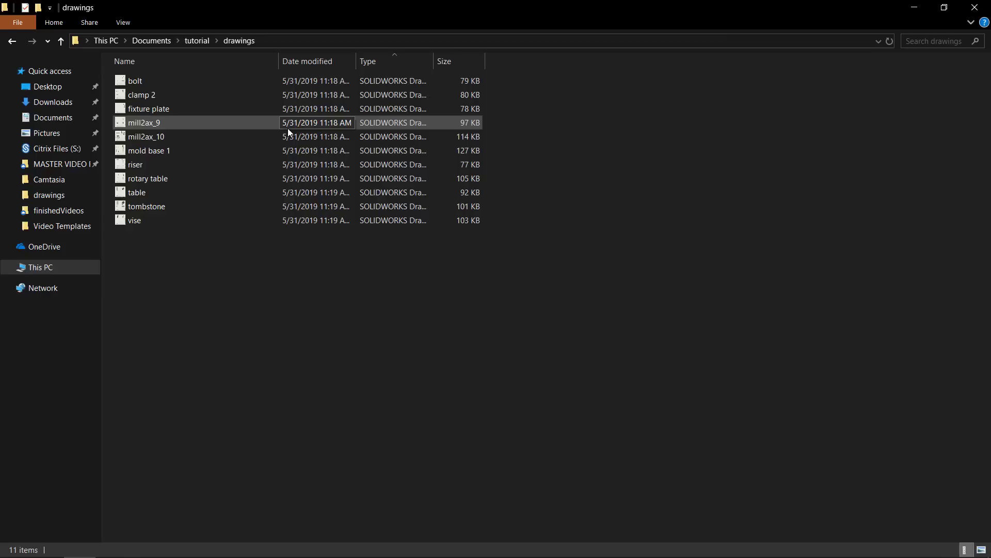
pyautogui.click(247, 128)
pyautogui.doubleClick(245, 128)
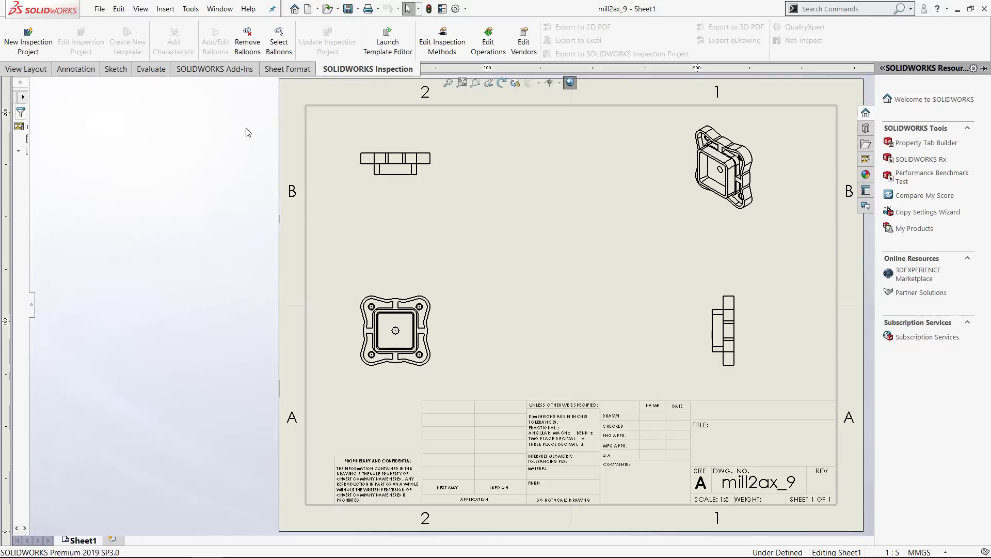